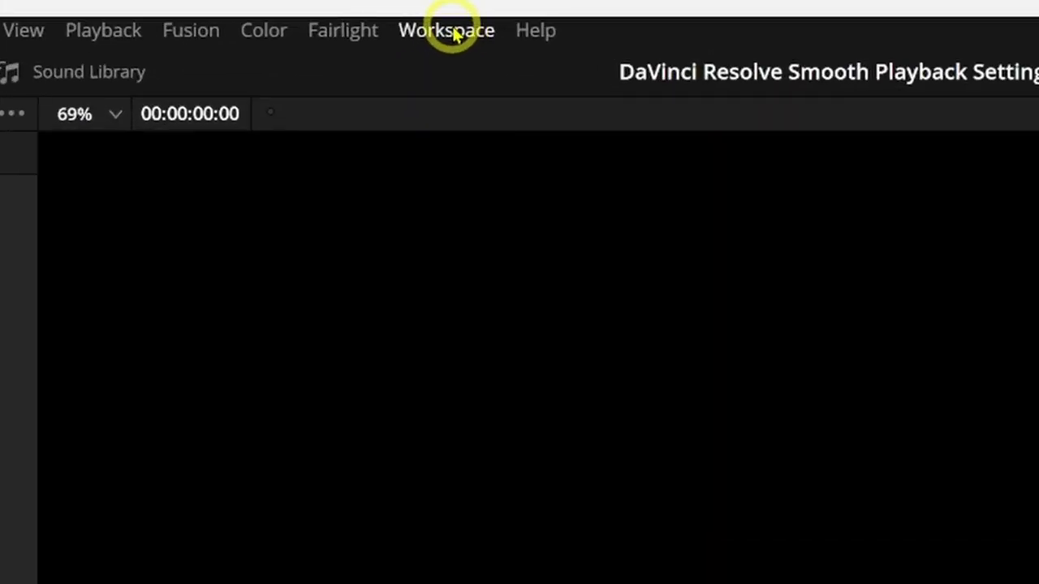
- Reset the workspace to its default UI layout and return to the Edit page
click(457, 33)
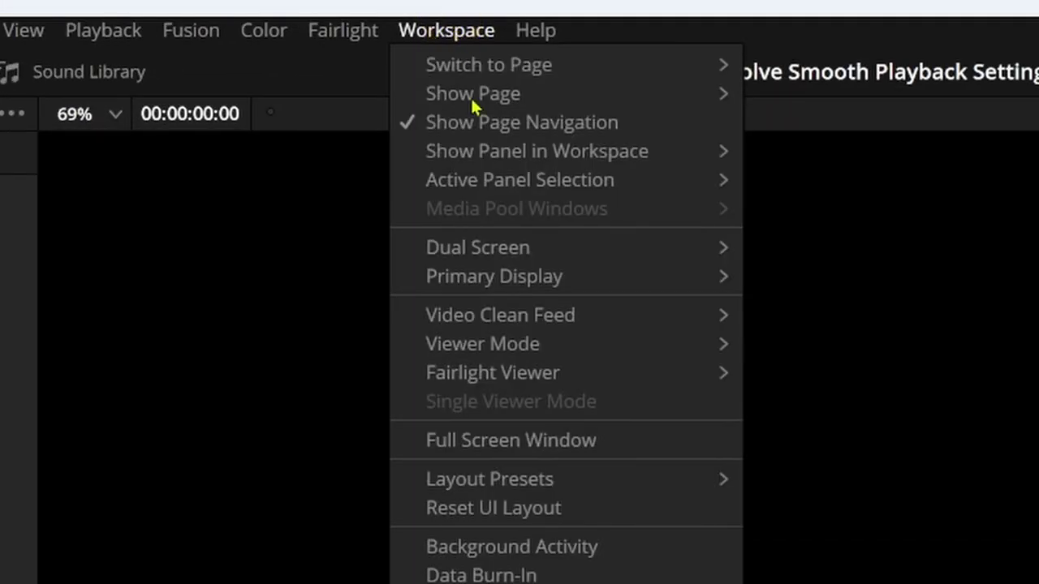
click(547, 511)
click(454, 555)
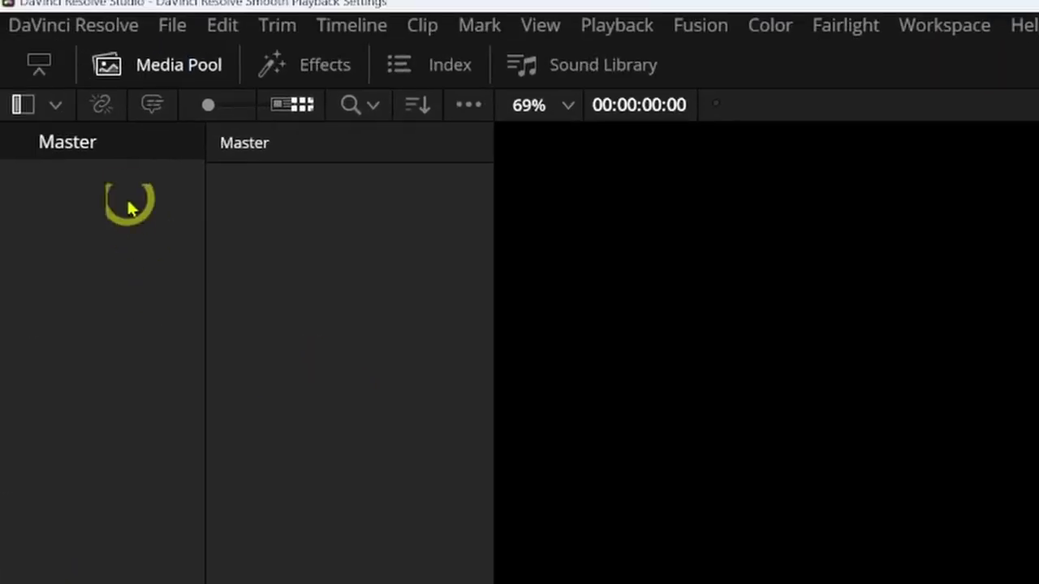
click(86, 37)
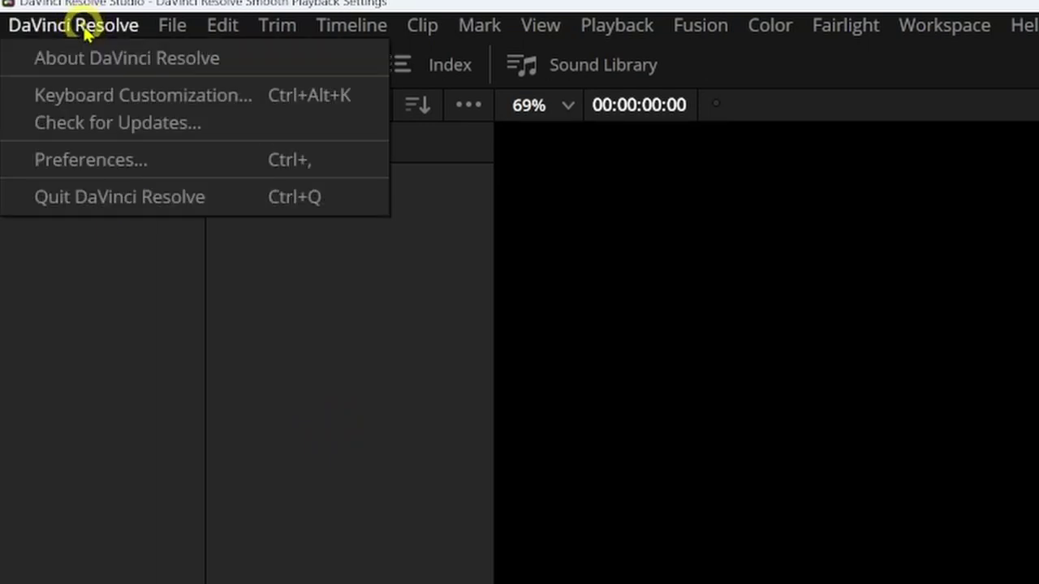
- Review the Memory and GPU preferences and keep D:\DaVinci Resolve Studio as the only media storage location
click(96, 166)
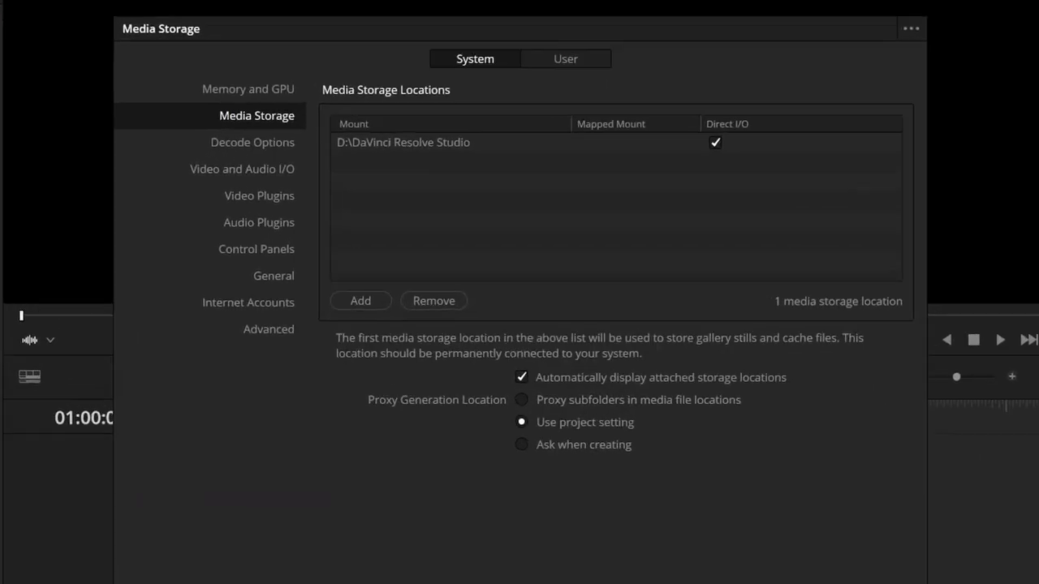
click(230, 91)
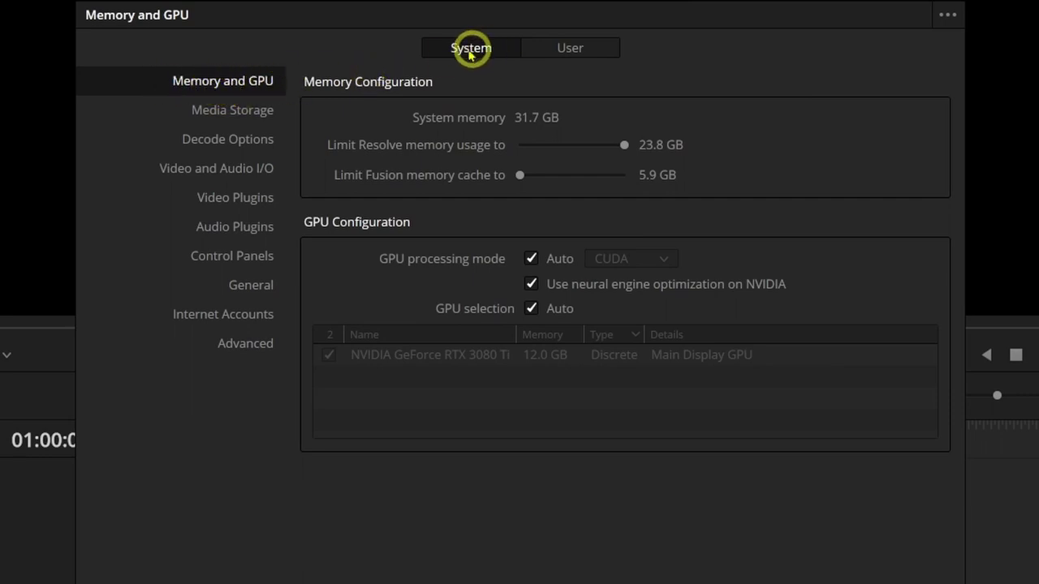
click(247, 116)
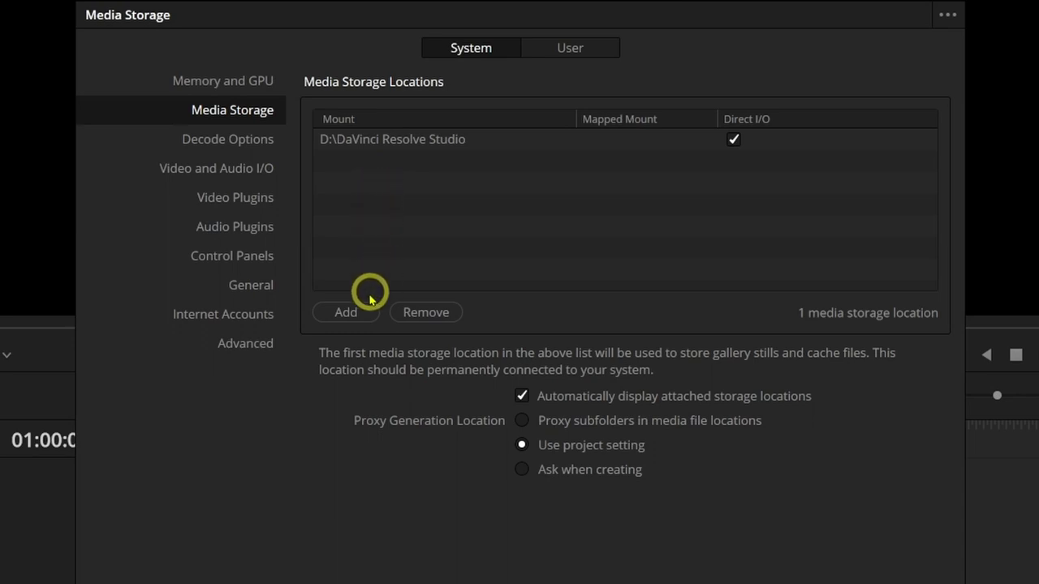
click(351, 314)
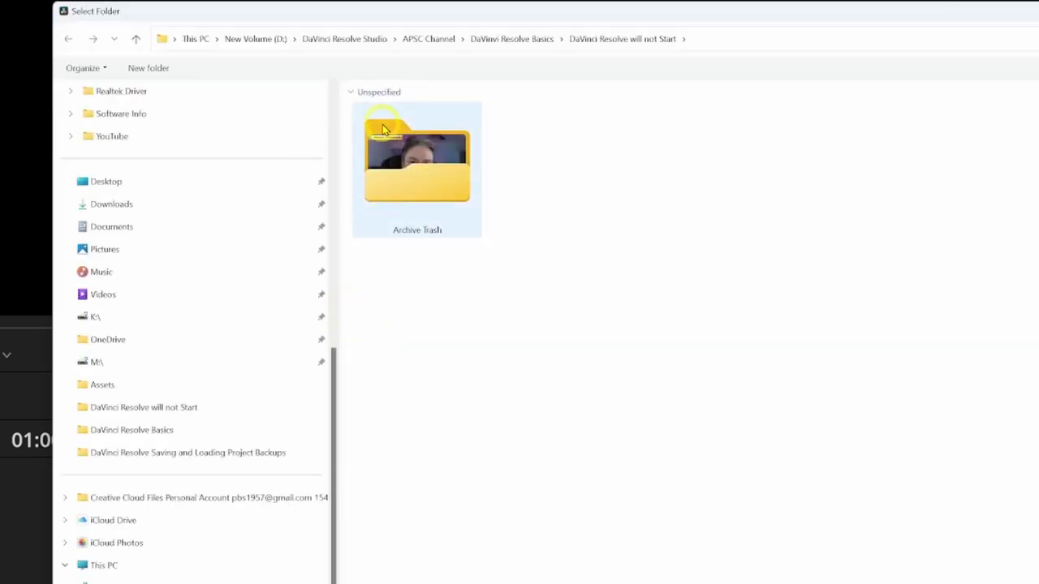
click(276, 40)
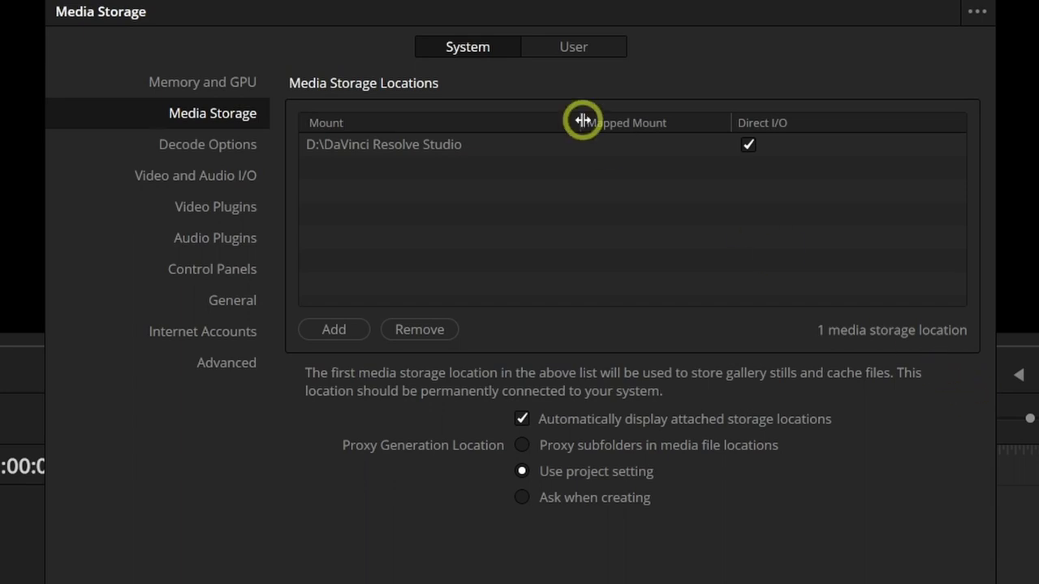
- Confirm live save, project backups and timeline backups every 5 minutes are enabled in Project Save and Load
click(563, 46)
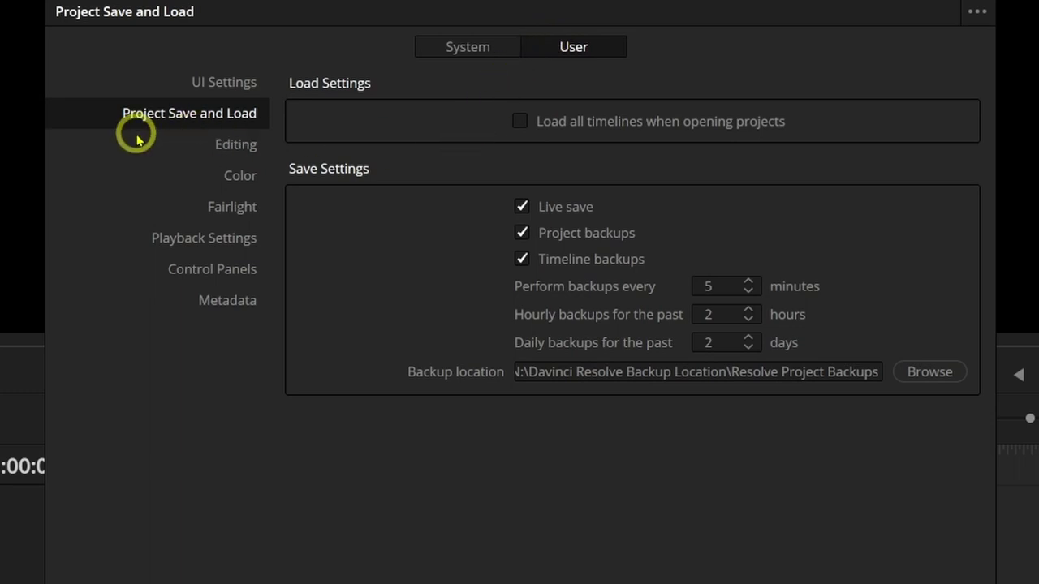
click(520, 235)
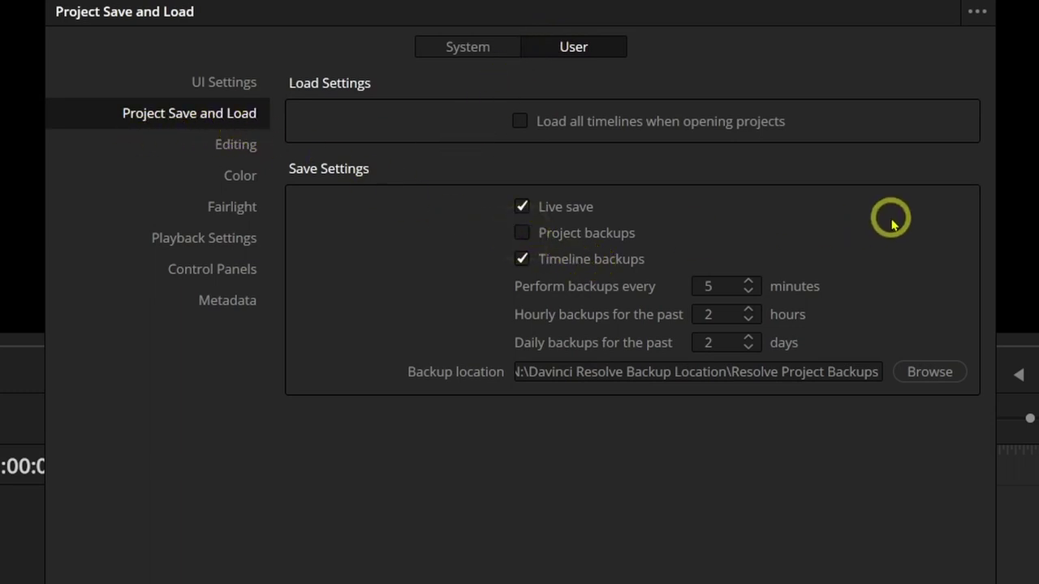
click(520, 236)
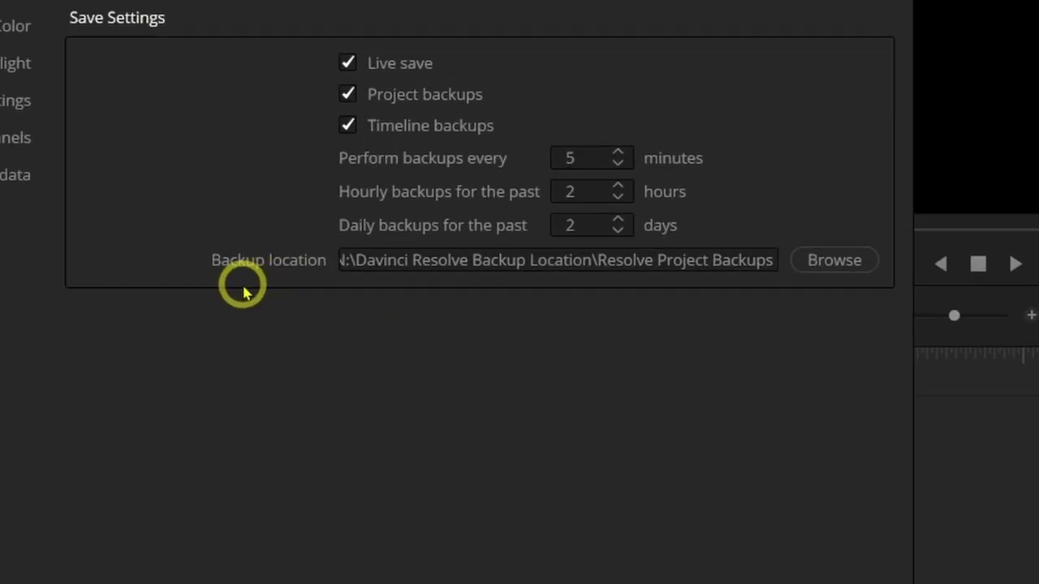
click(387, 260)
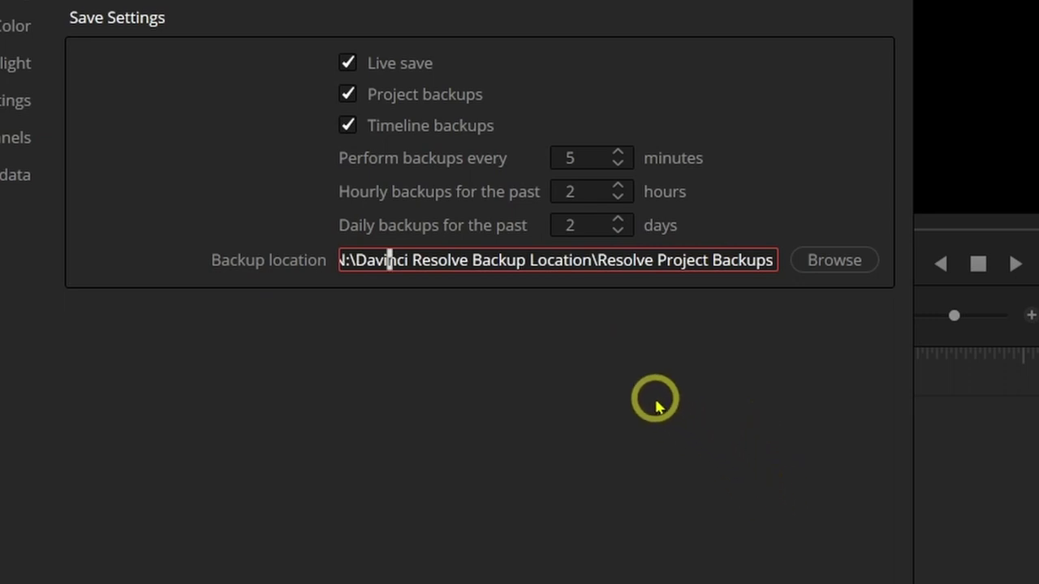
key(Home)
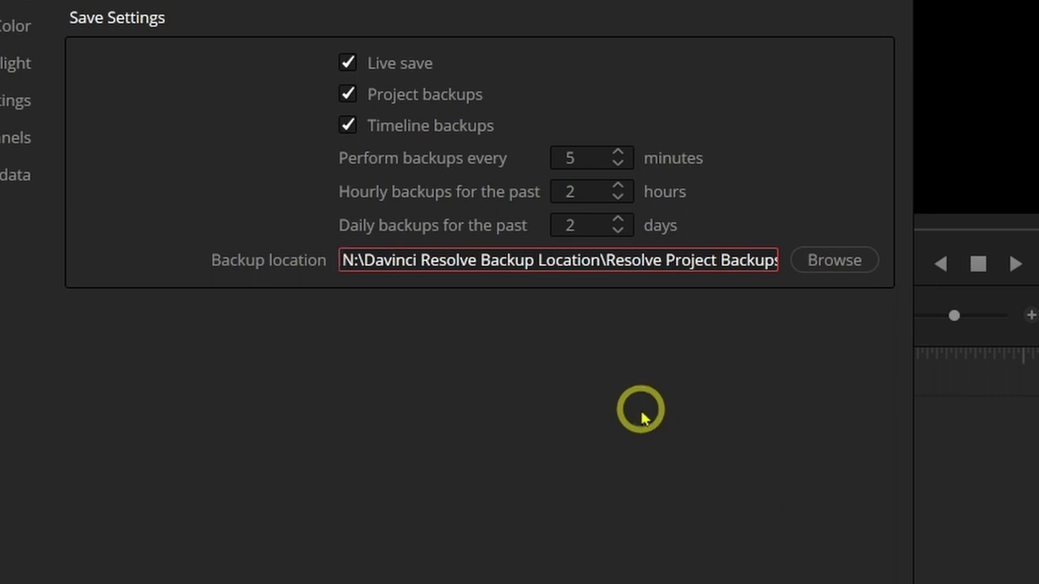
click(511, 398)
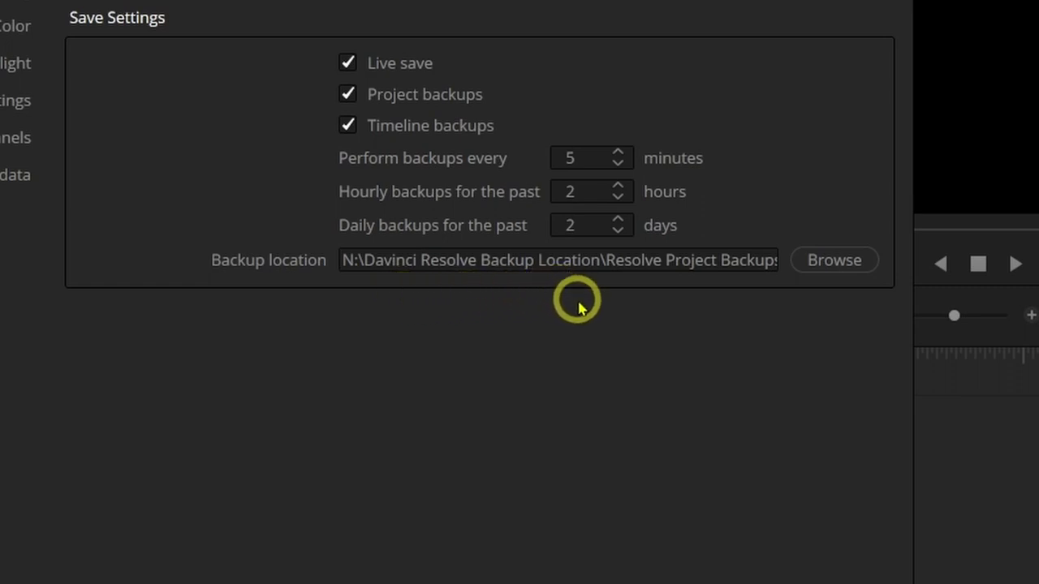
click(631, 262)
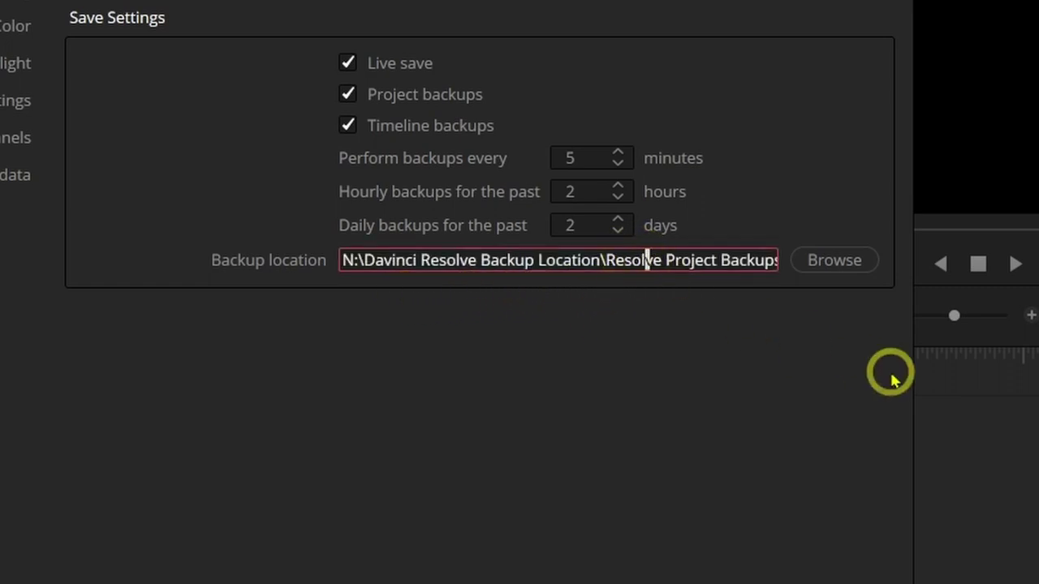
key(ctrl+Right)
key(ctrl+Right)
key(ctrl+Right)
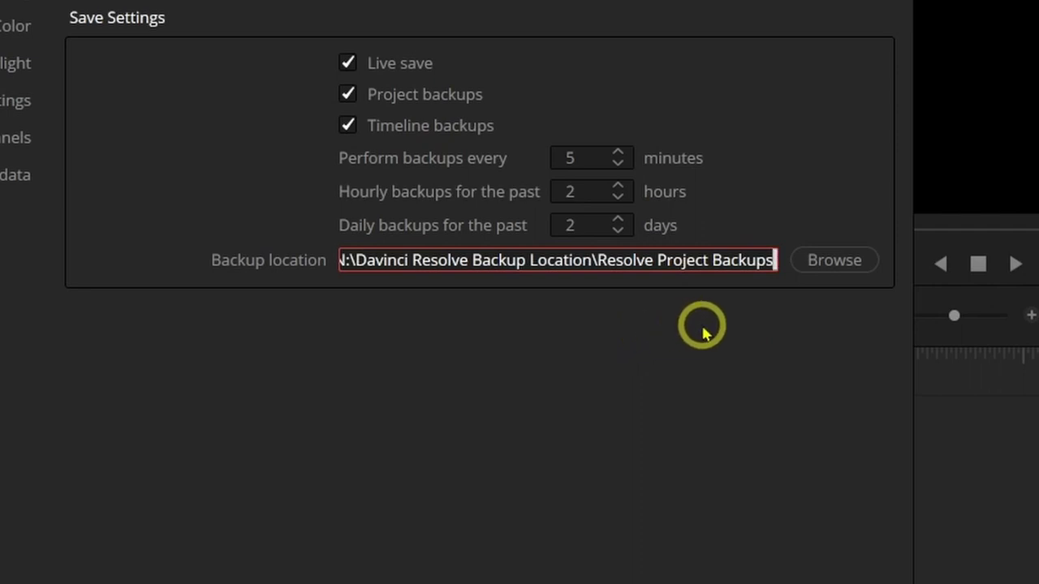
click(750, 357)
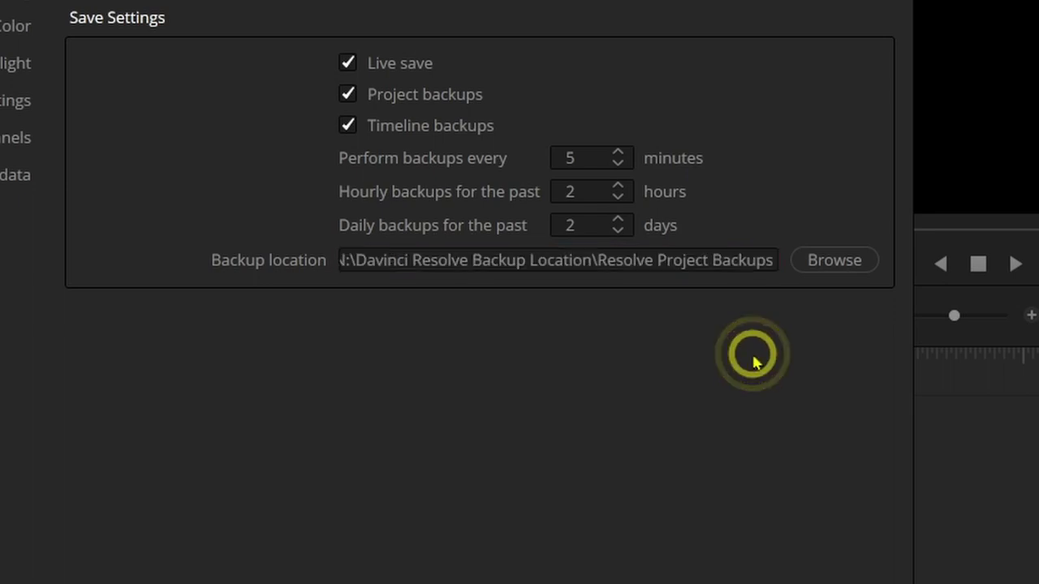
click(834, 261)
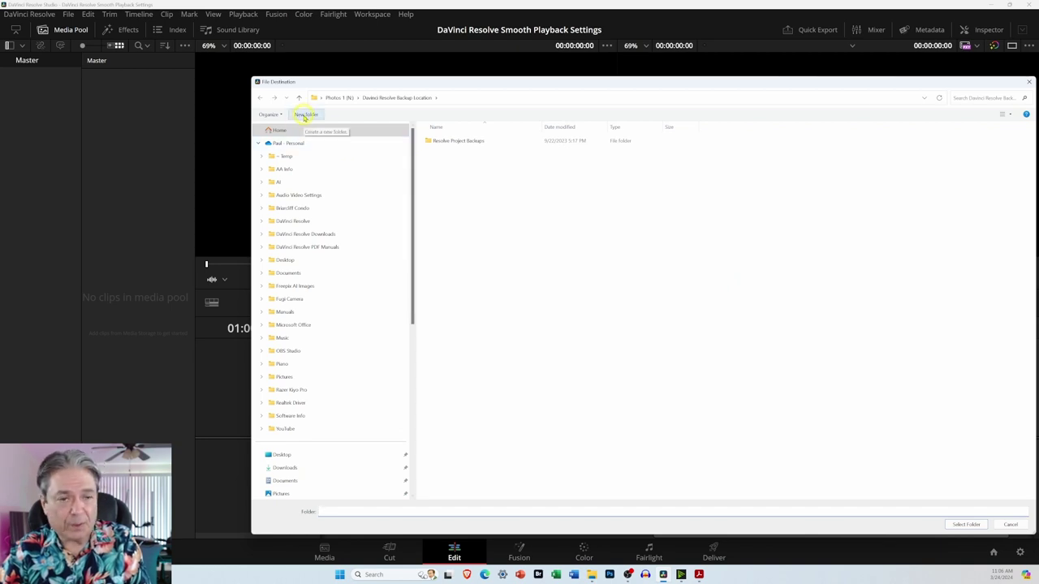
click(305, 115)
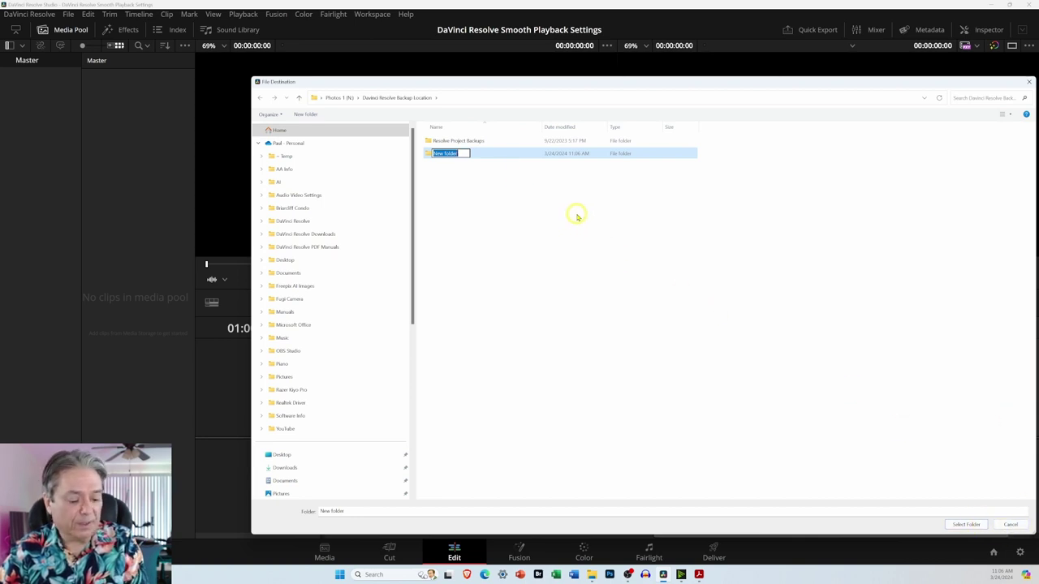
click(817, 193)
click(437, 156)
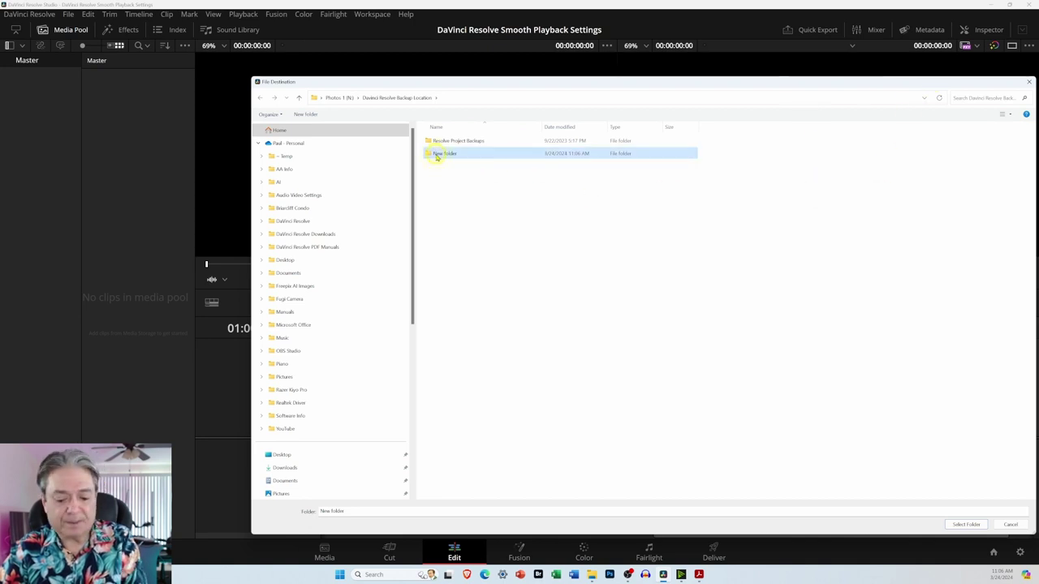
key(Delete)
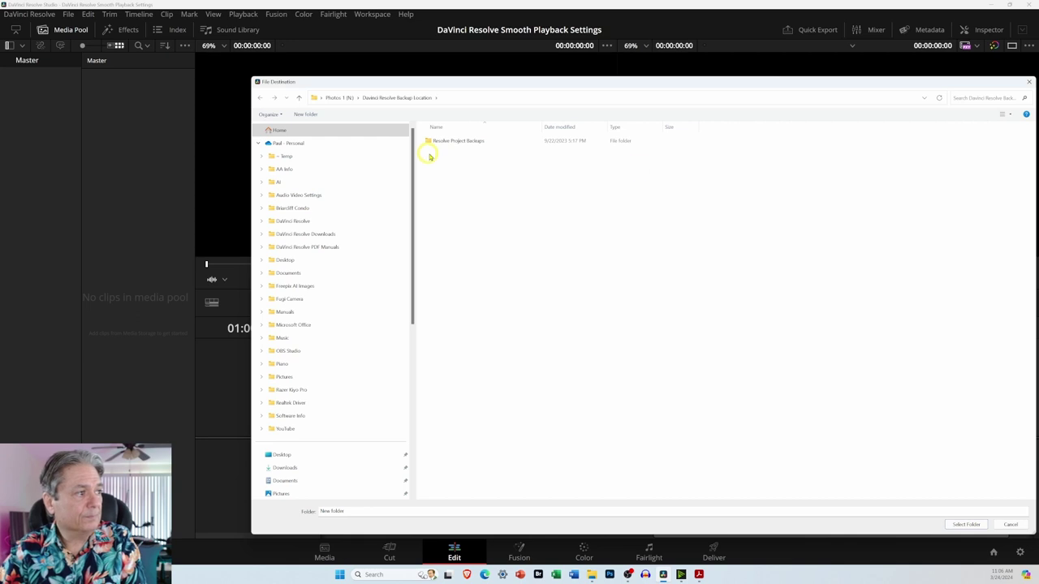
click(1028, 81)
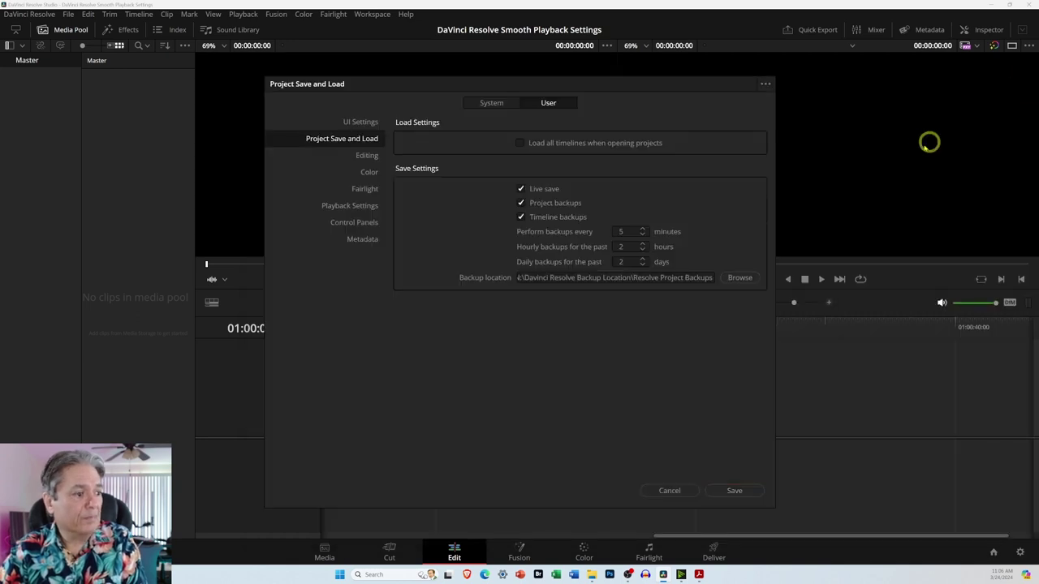
click(765, 85)
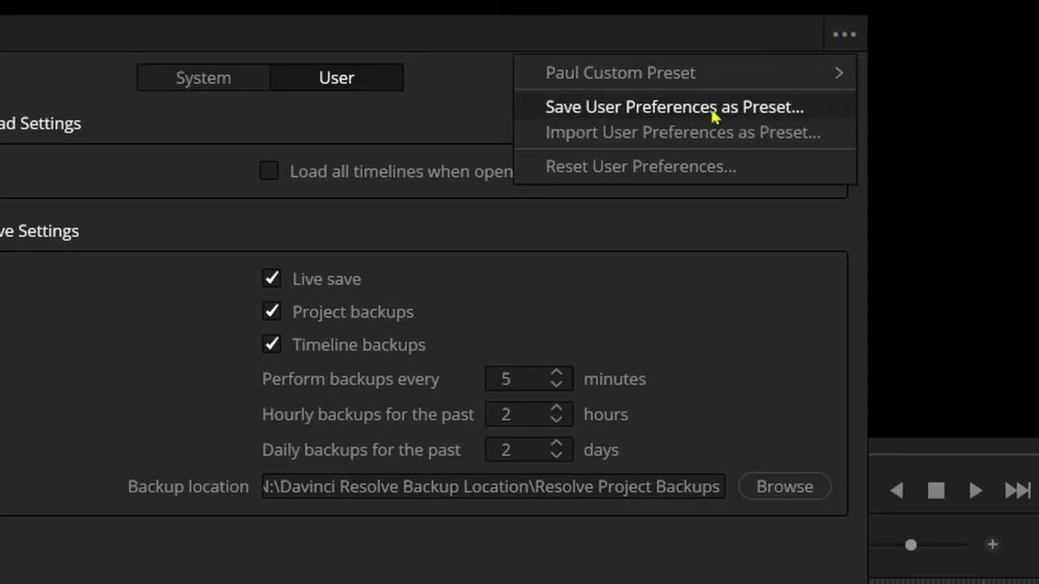
- Override the current user preferences with the saved custom preset and save the Preferences
click(738, 108)
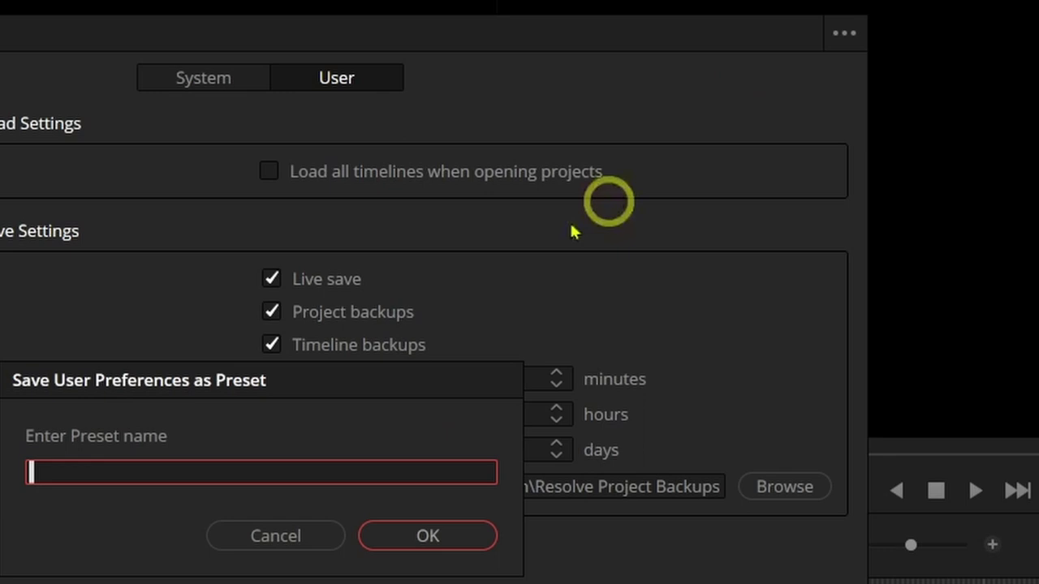
click(292, 535)
click(839, 49)
click(705, 73)
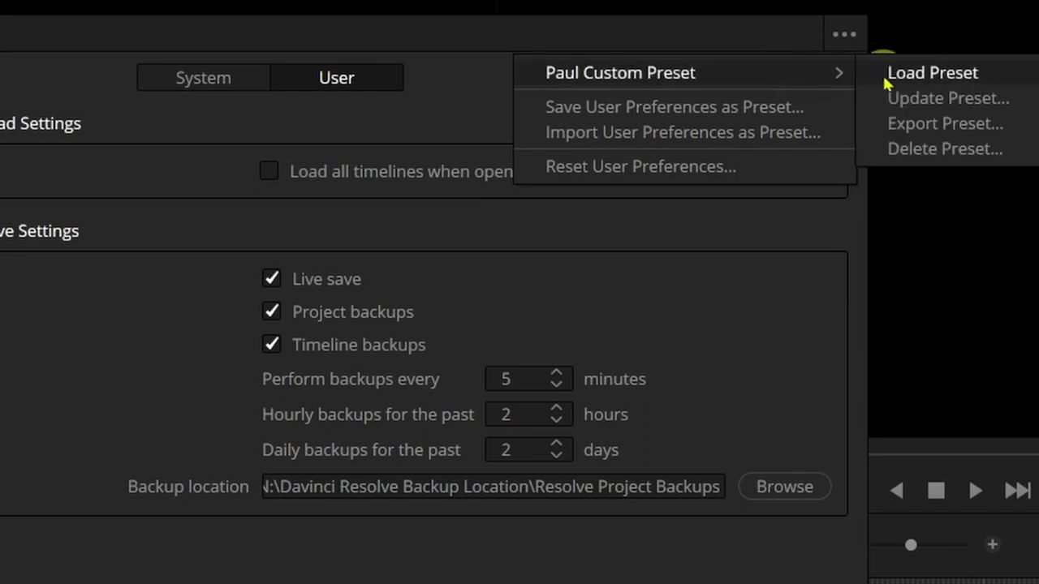
click(971, 99)
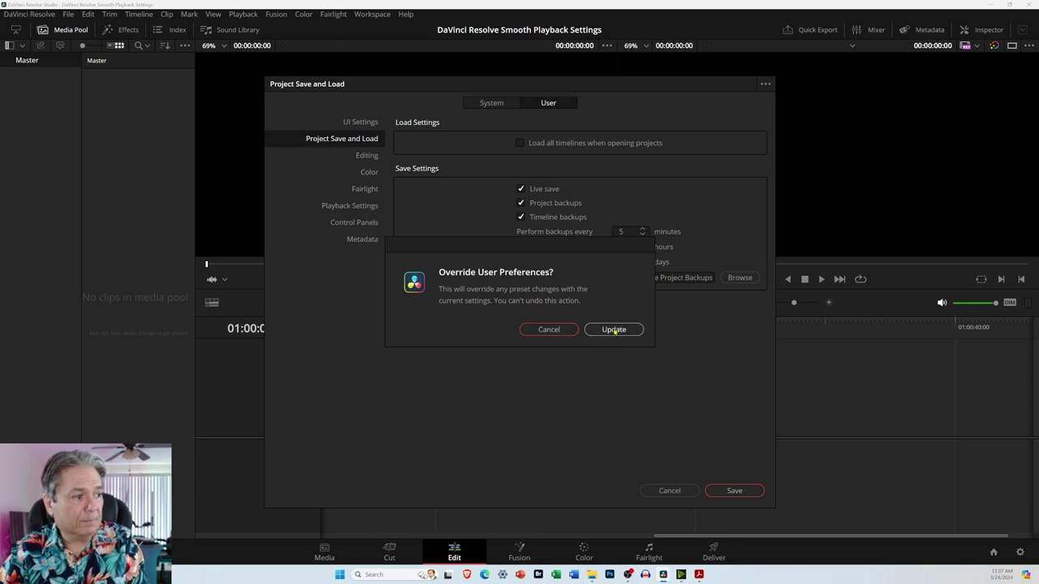
click(613, 330)
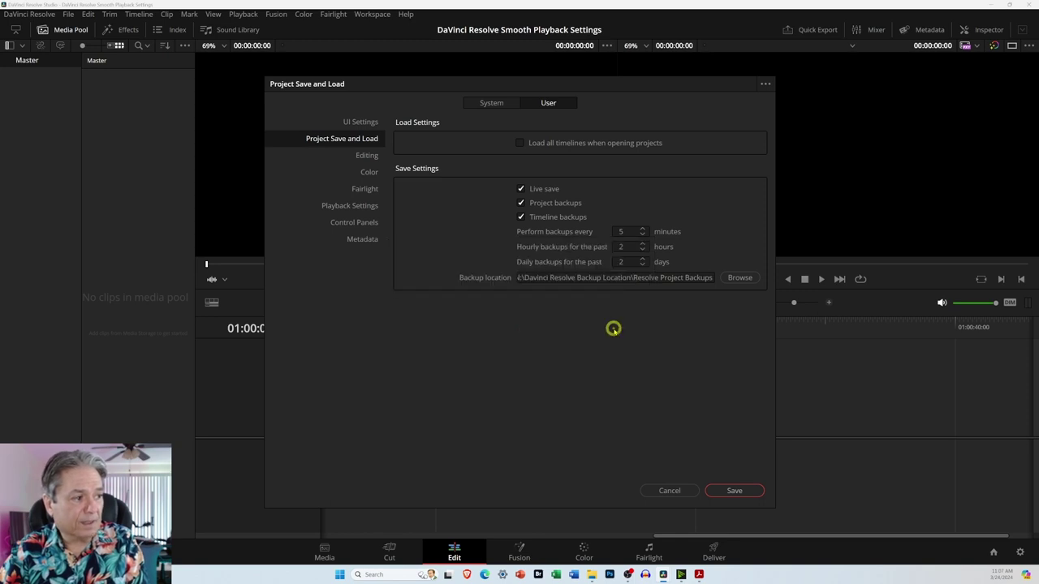
click(737, 490)
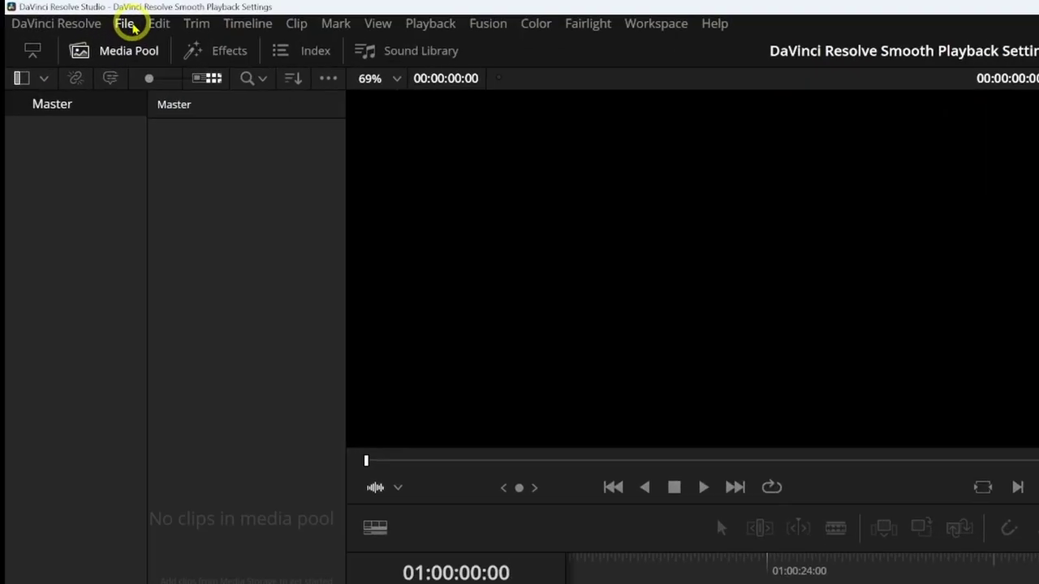
- Turn off vertical resolution in the Master Settings so the timeline is landscape 1920 x 1080
click(129, 24)
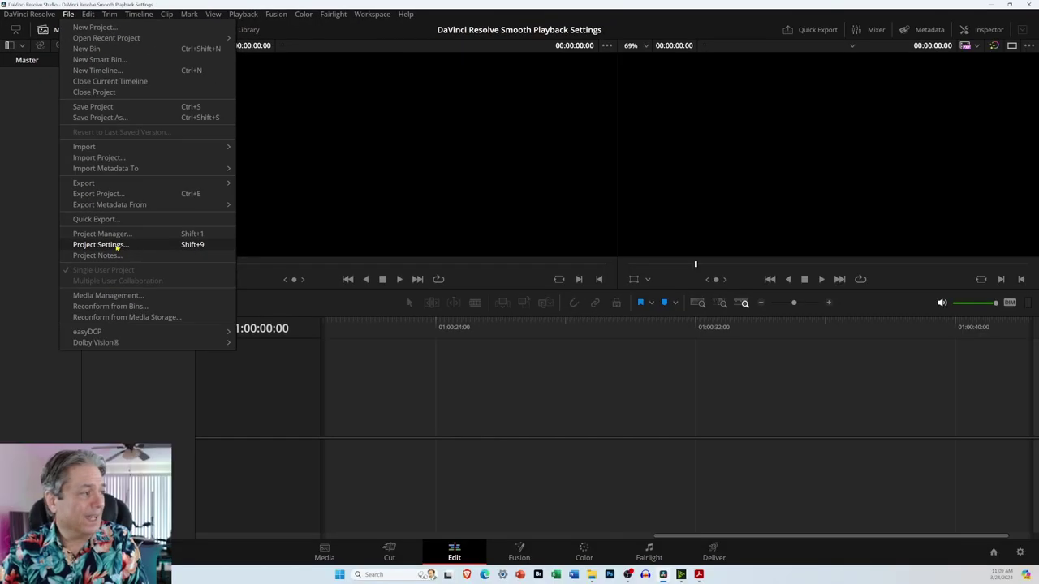
click(248, 507)
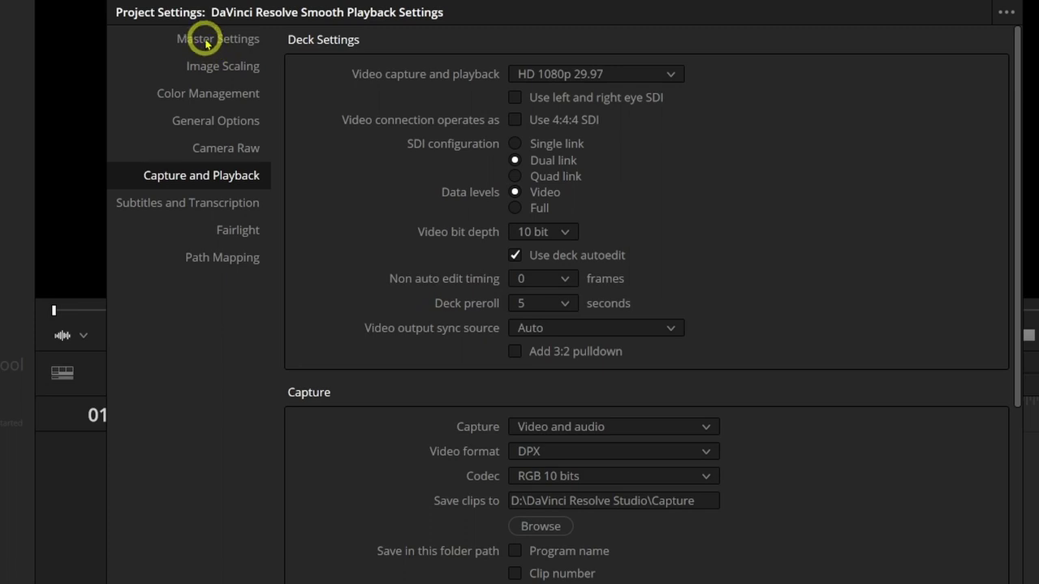
click(271, 81)
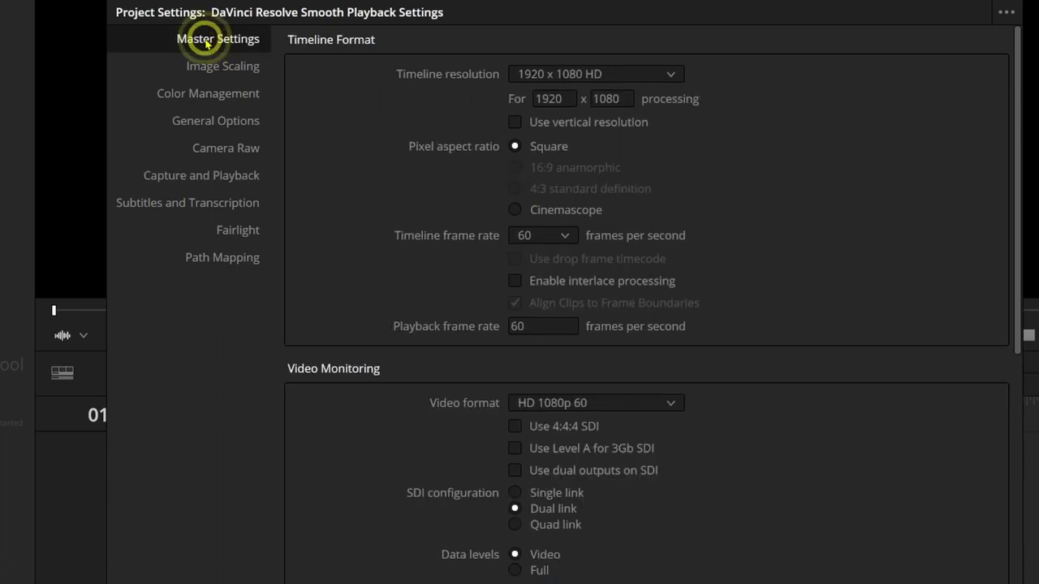
click(518, 124)
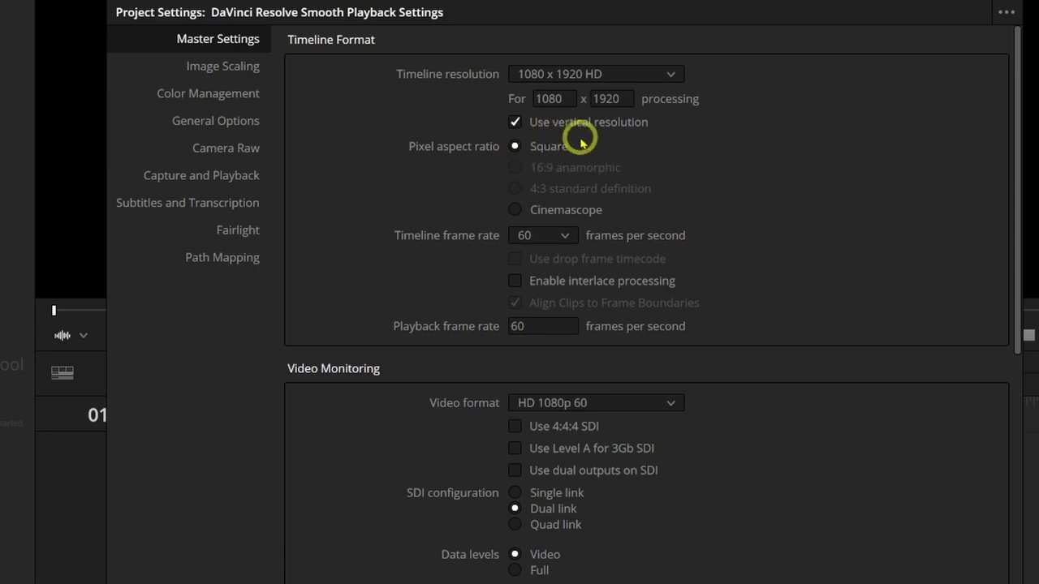
click(515, 123)
- Load the -14 LUFS 29.97 FPS project preset, accepting the frame-rate change and keeping HD 1080p 29.97 video
click(1007, 12)
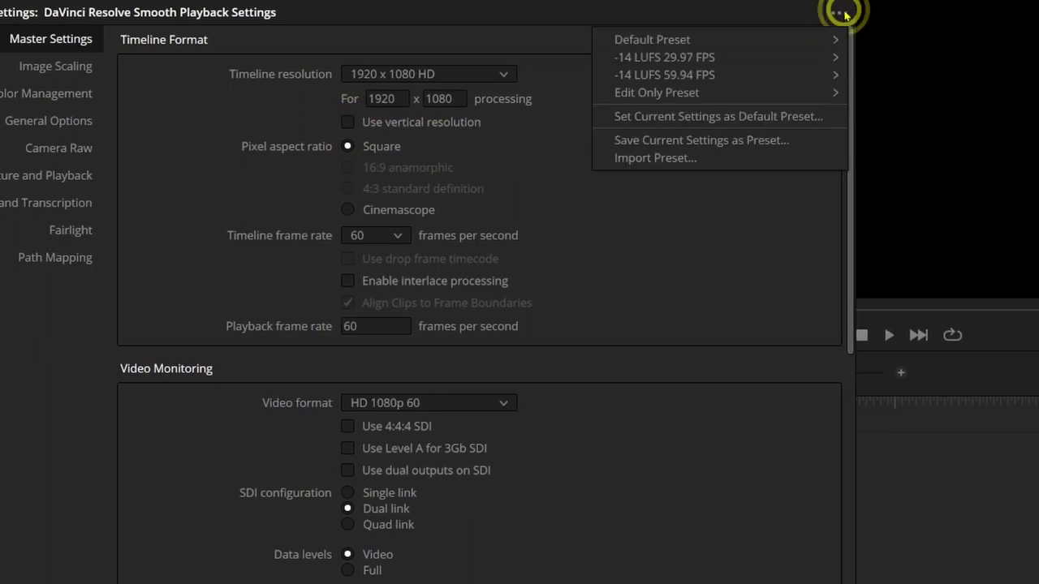
mouse_move(907, 51)
mouse_move(733, 80)
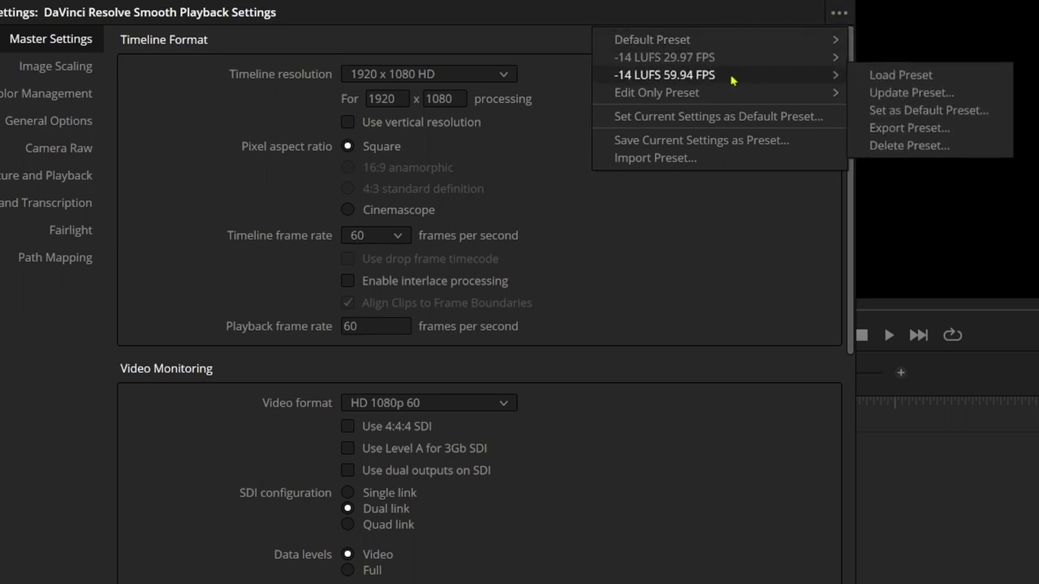
mouse_move(733, 61)
click(883, 57)
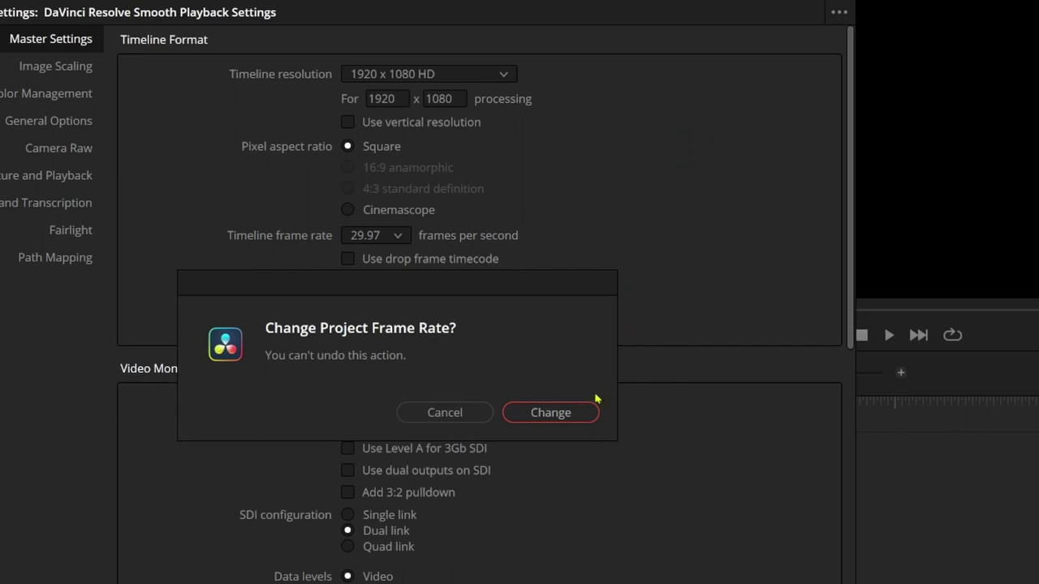
click(578, 416)
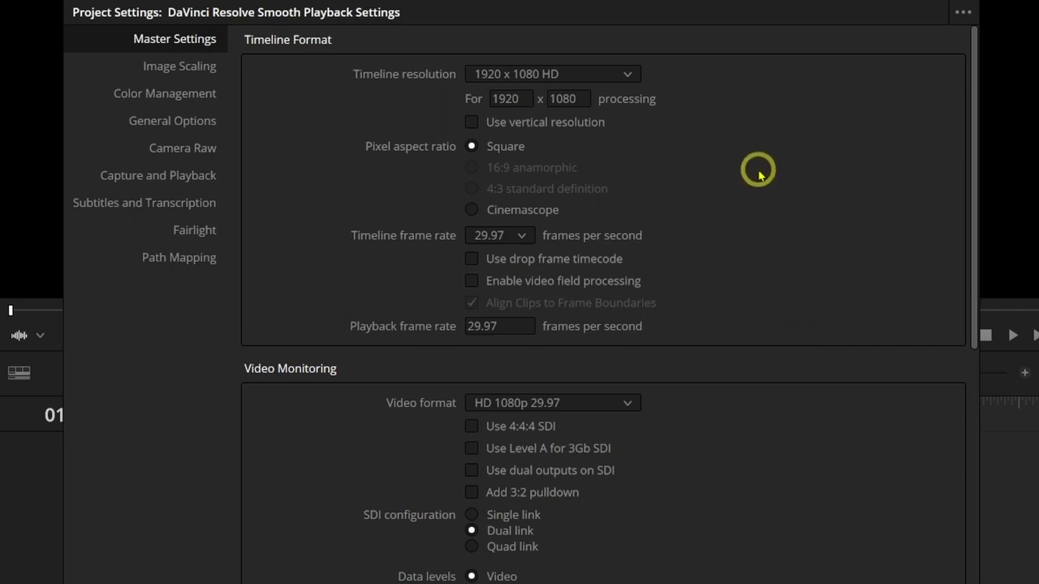
click(627, 403)
click(630, 404)
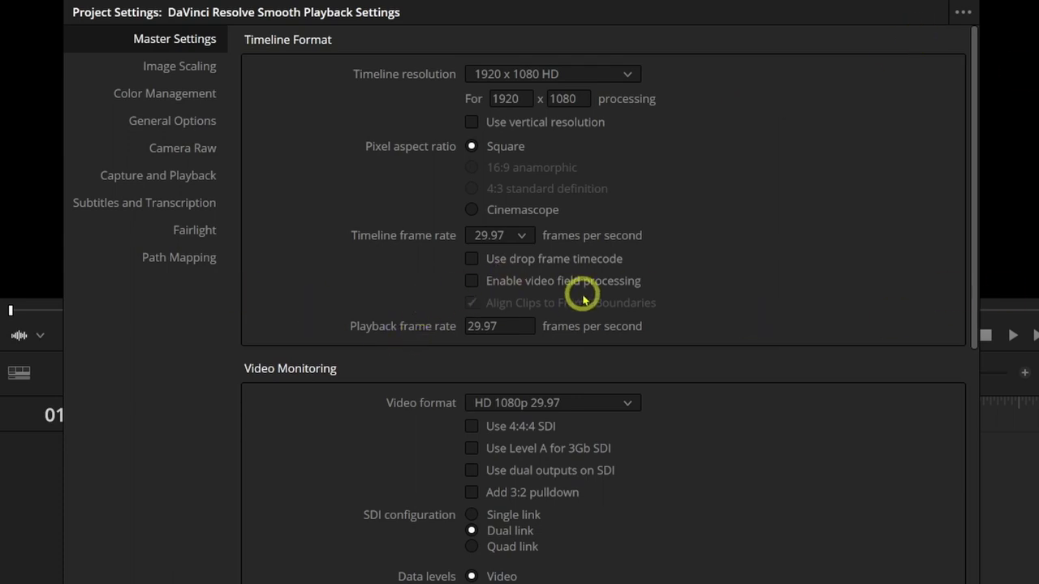
drag(974, 121, 956, 412)
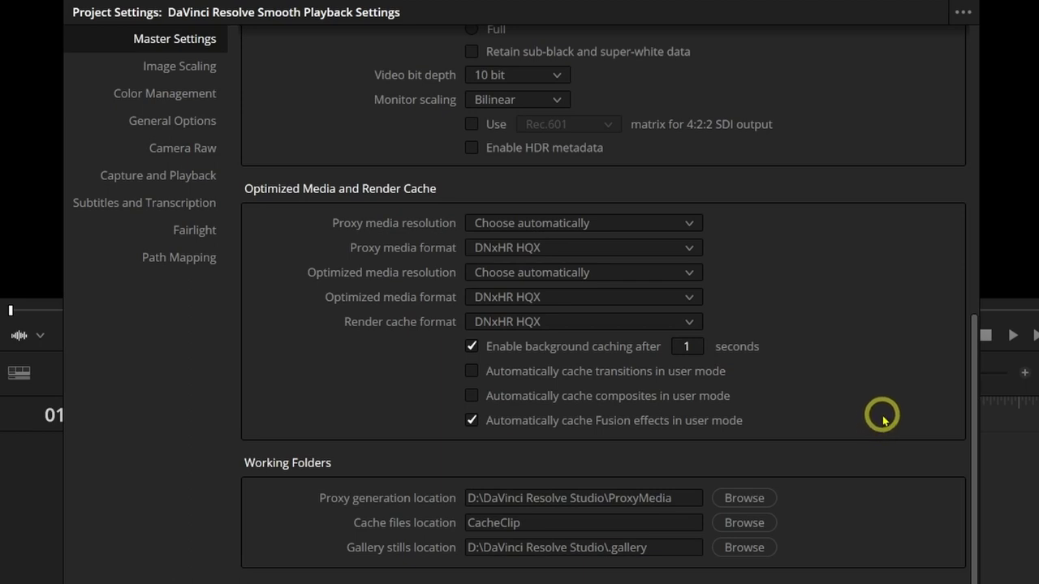
scroll(850, 414, down, 1)
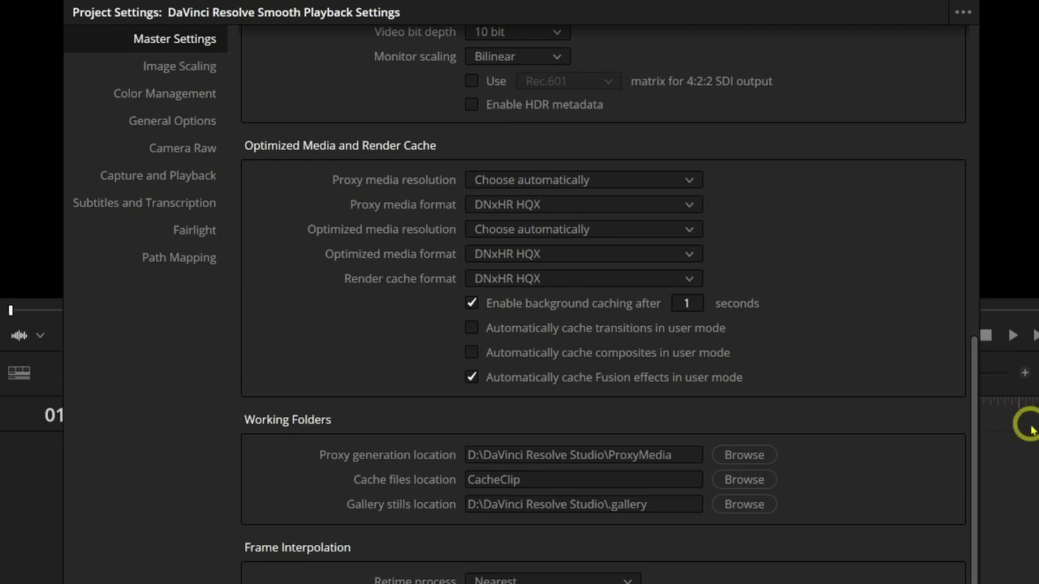
- Keep the Capture and Playback video format at HD 1080p 29.97
click(179, 180)
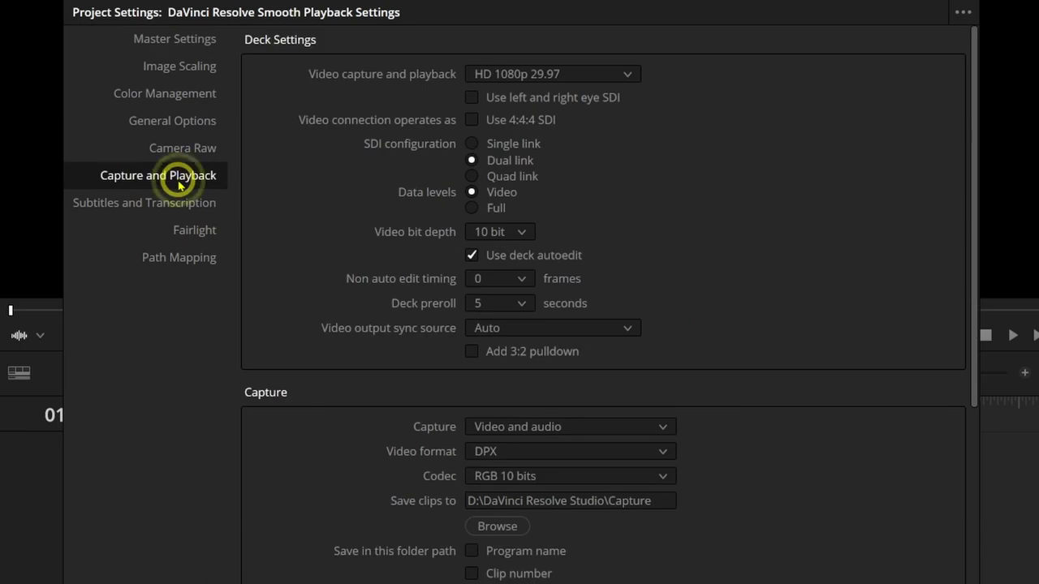
click(625, 77)
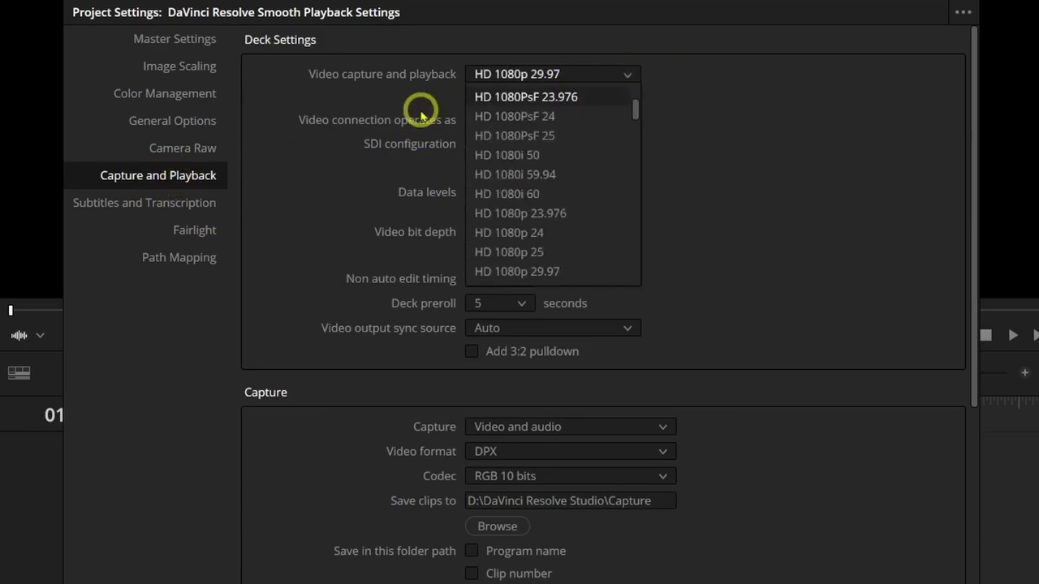
click(743, 81)
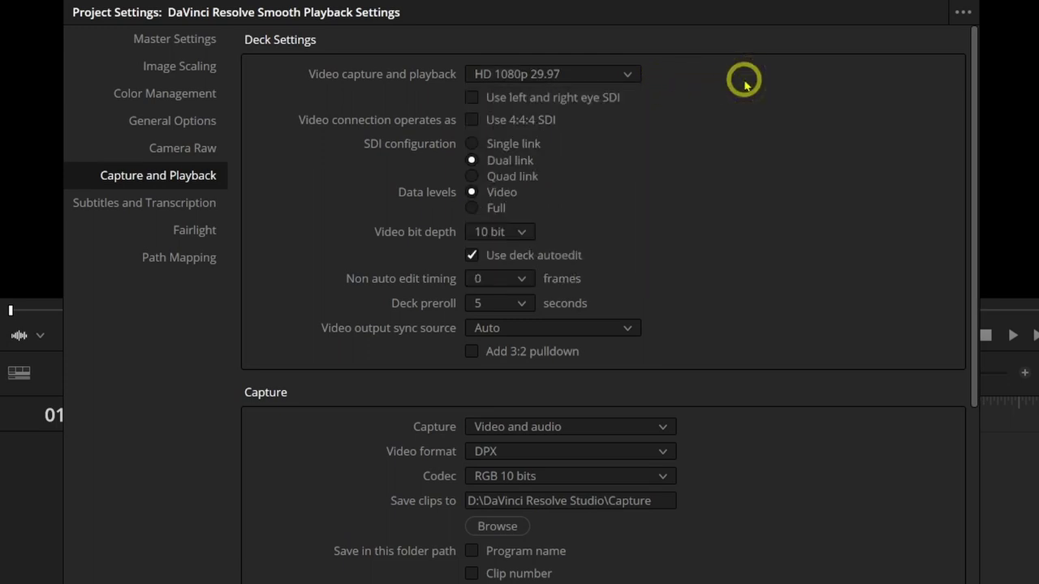
click(188, 233)
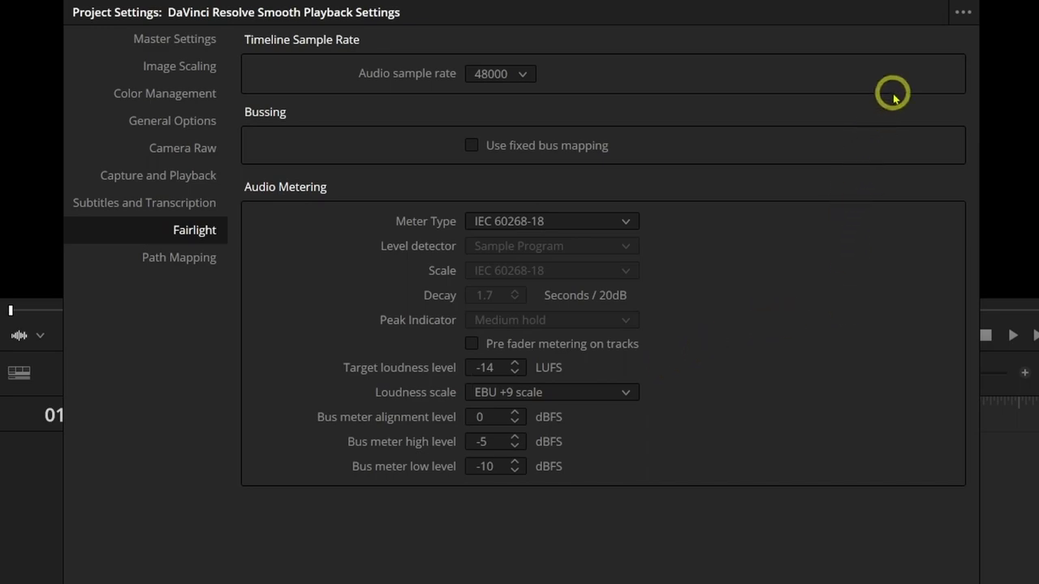
- Review the Fairlight settings showing 48000 sample rate and -14 LUFS target loudness
click(963, 12)
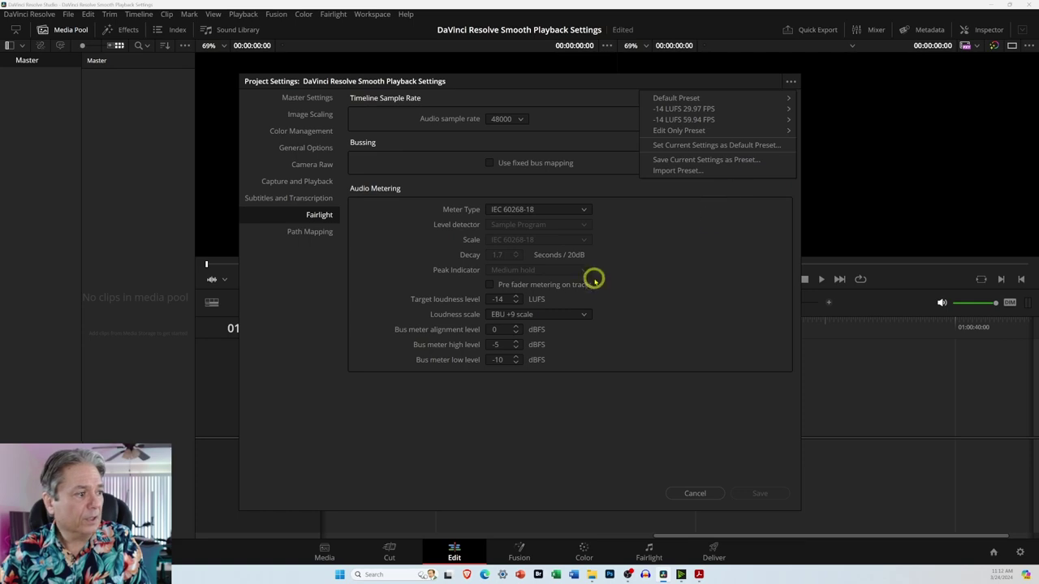
- Overwrite the -14 LUFS 29.97 FPS preset with the current project settings
click(650, 315)
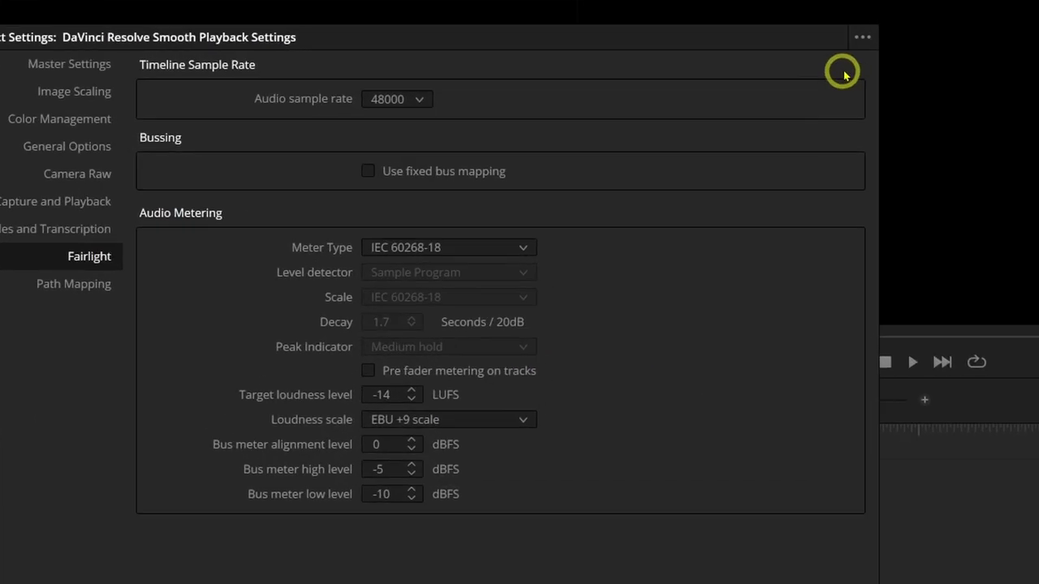
click(863, 36)
mouse_move(776, 89)
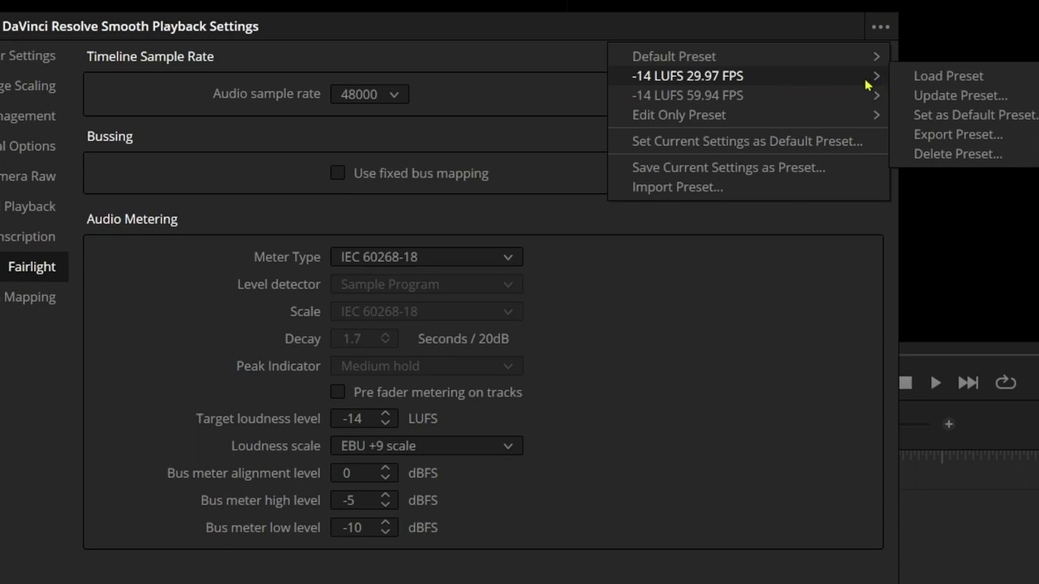
click(963, 95)
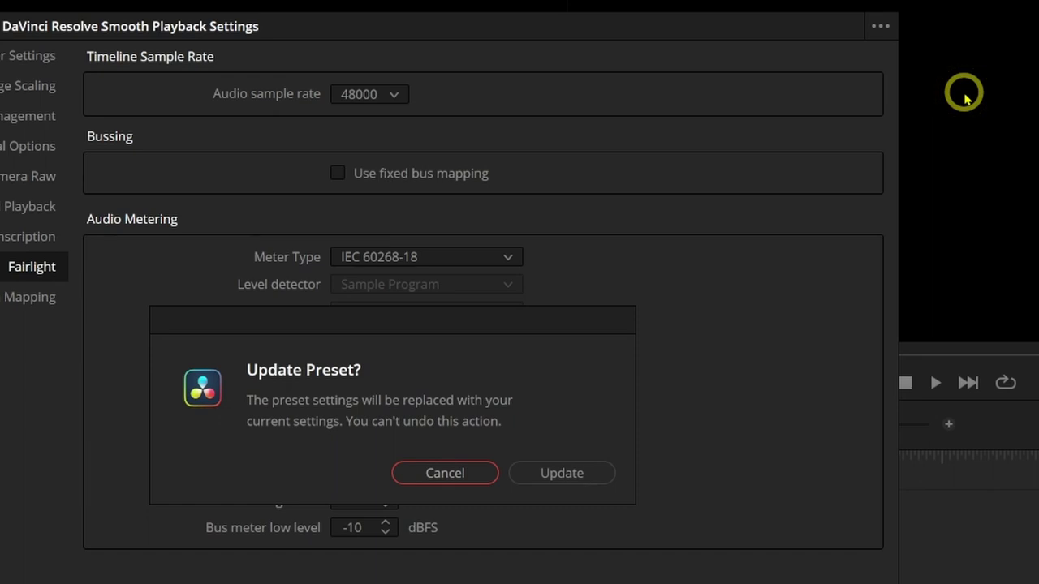
click(592, 475)
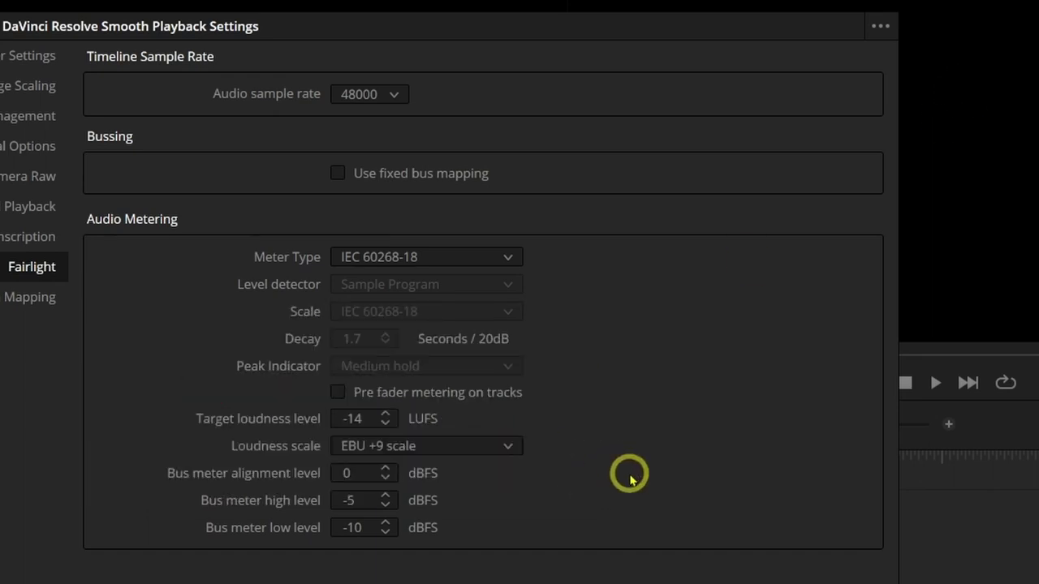
- Set the current settings as the default project preset
click(882, 27)
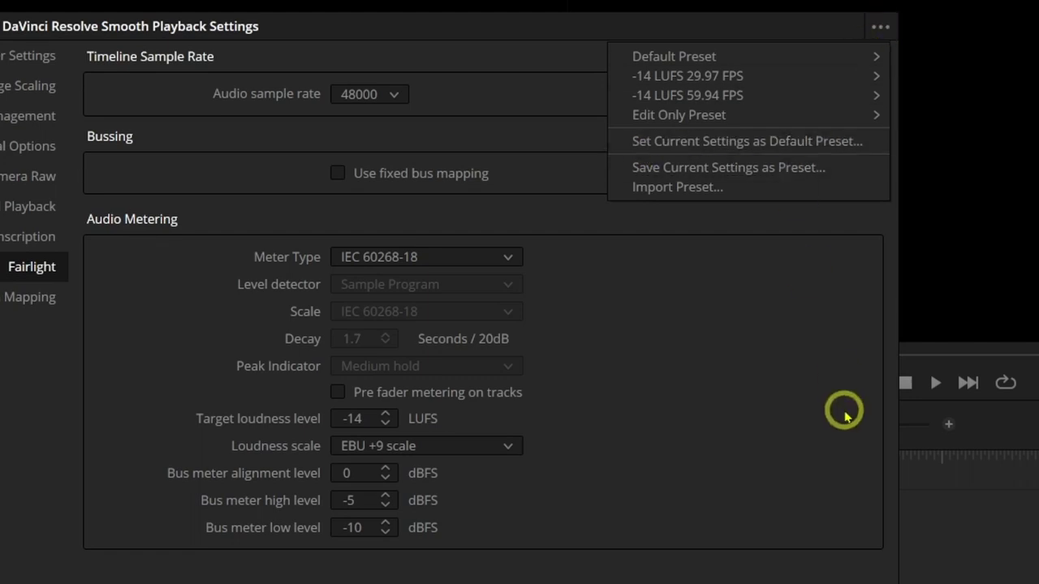
click(792, 144)
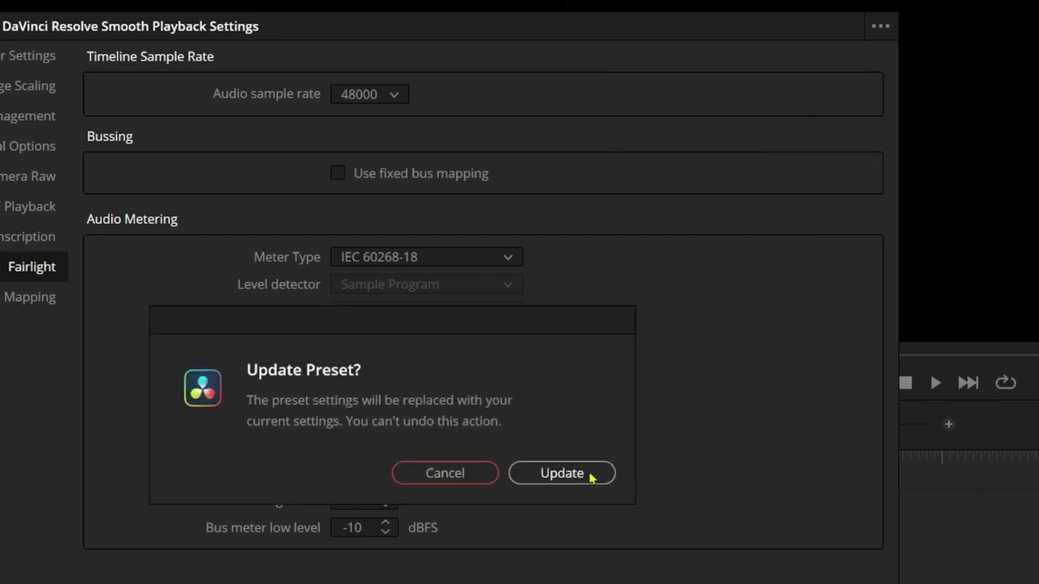
click(591, 476)
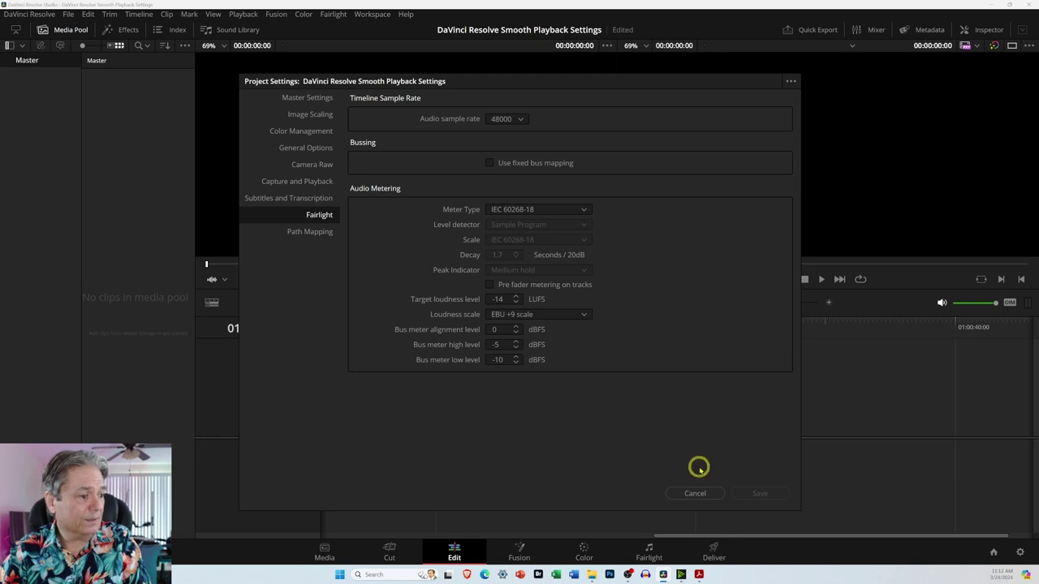
- Close Project Settings without further changes and open the Project Manager from the File menu
click(695, 493)
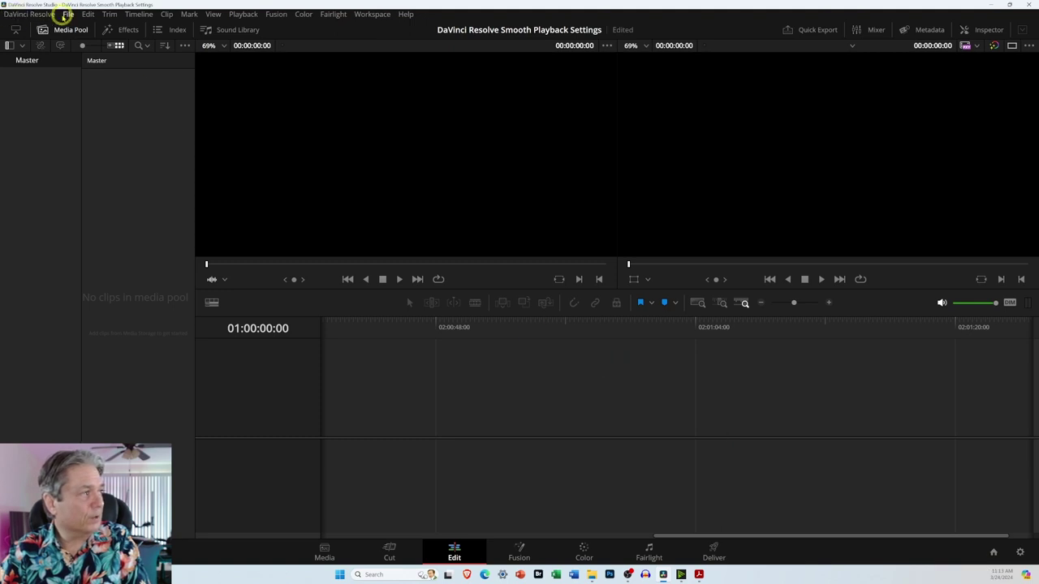
click(69, 14)
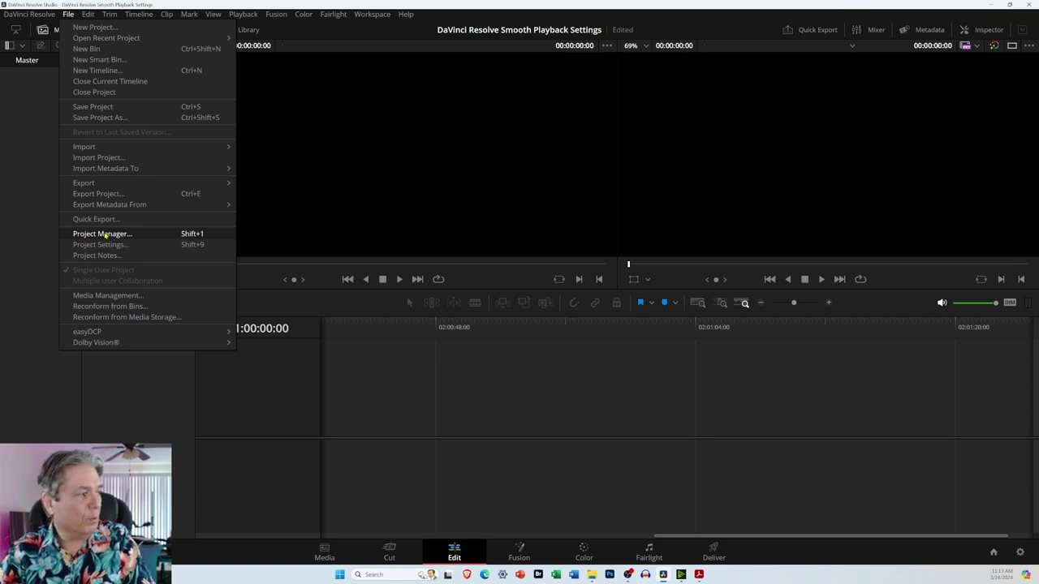
click(104, 234)
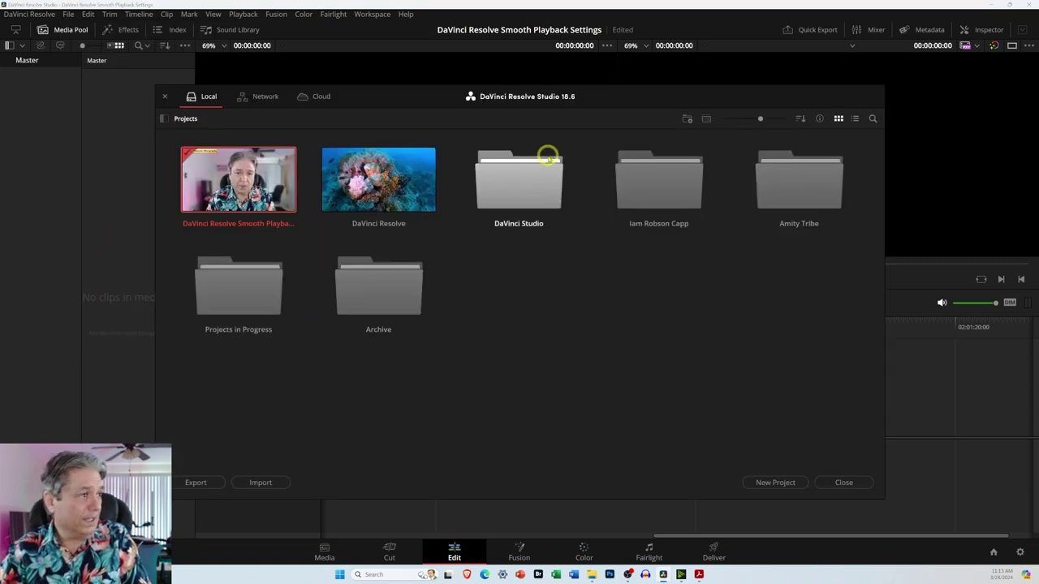
- Show the Auto Backup list for the Smooth Playback Settings project in the Project Manager
drag(607, 92, 622, 65)
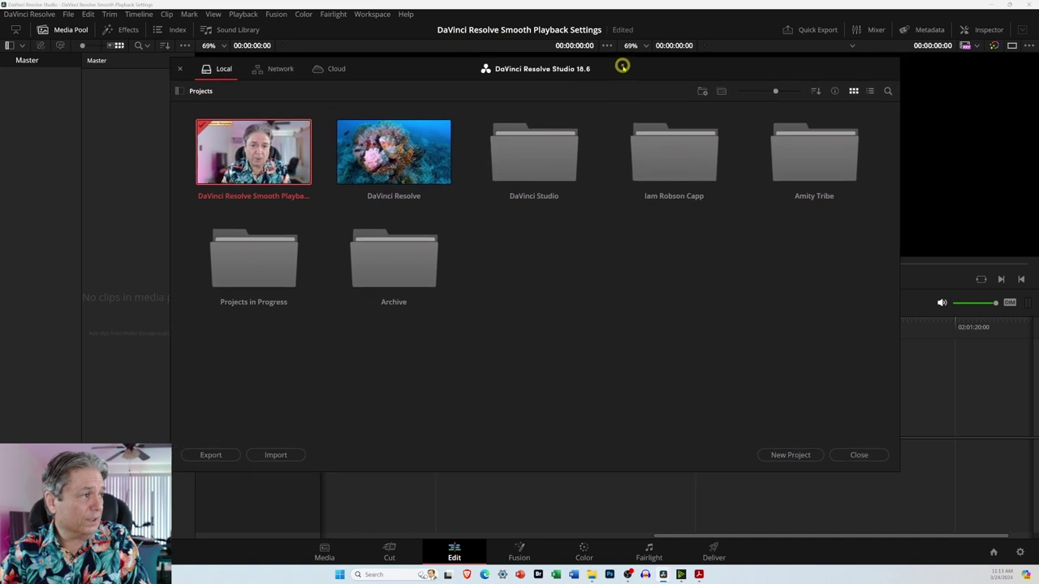
click(262, 158)
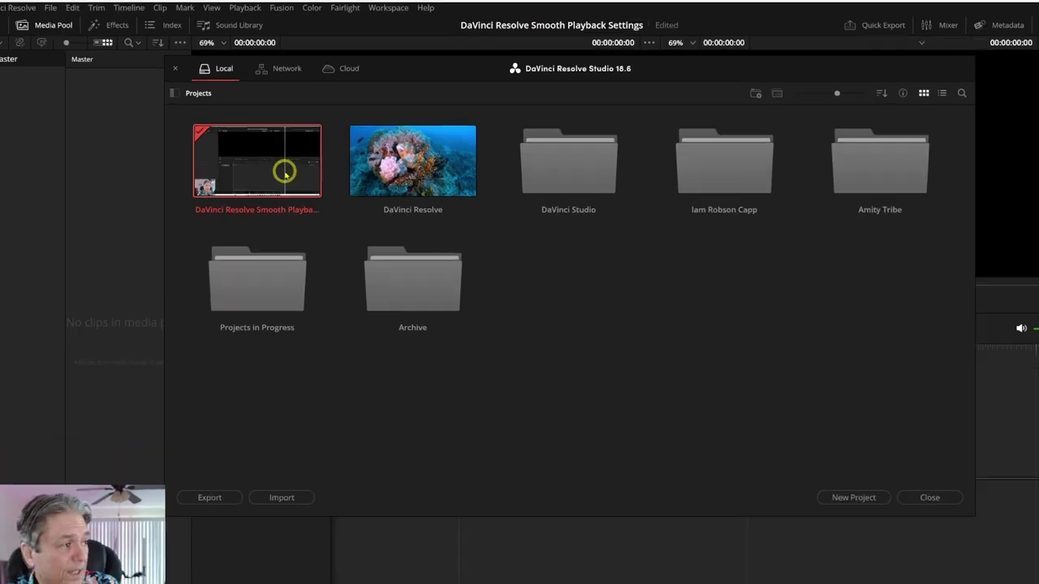
right_click(285, 172)
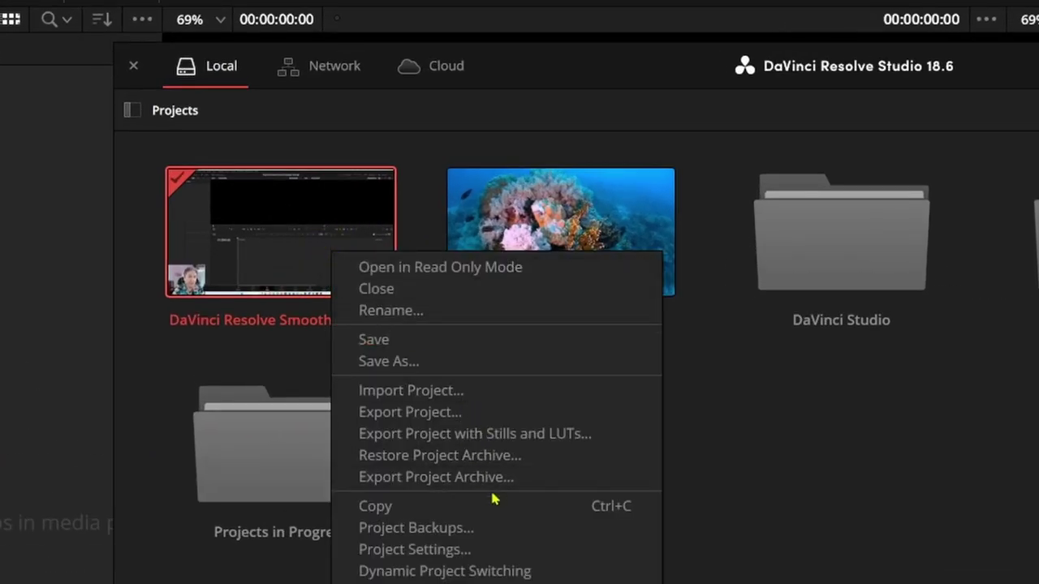
click(433, 532)
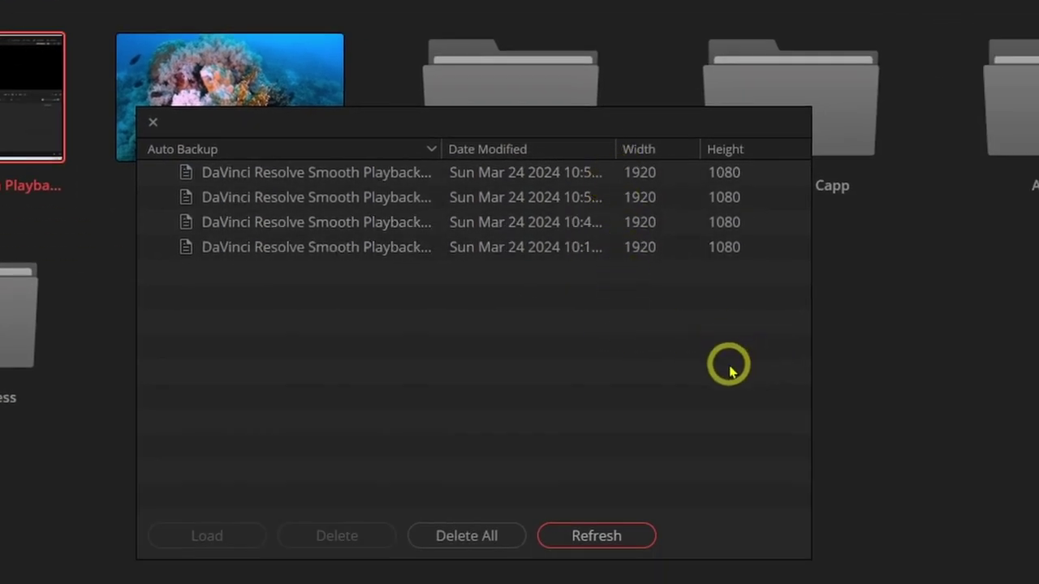
- Widen the Date Modified column to see full backup times, select the 10:17:50 backup, then close the Project Manager
drag(615, 148, 684, 148)
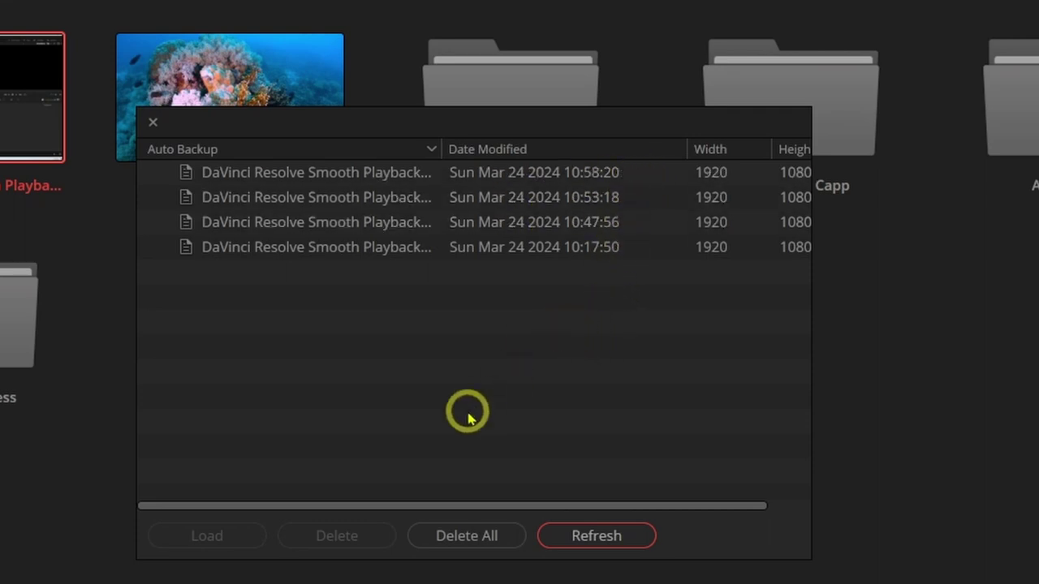
click(520, 252)
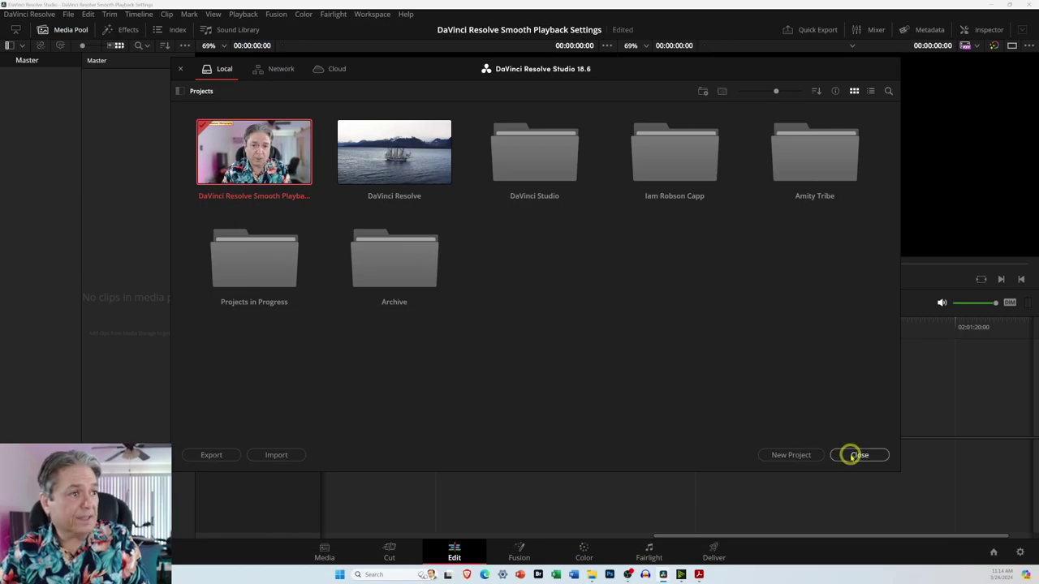
click(850, 455)
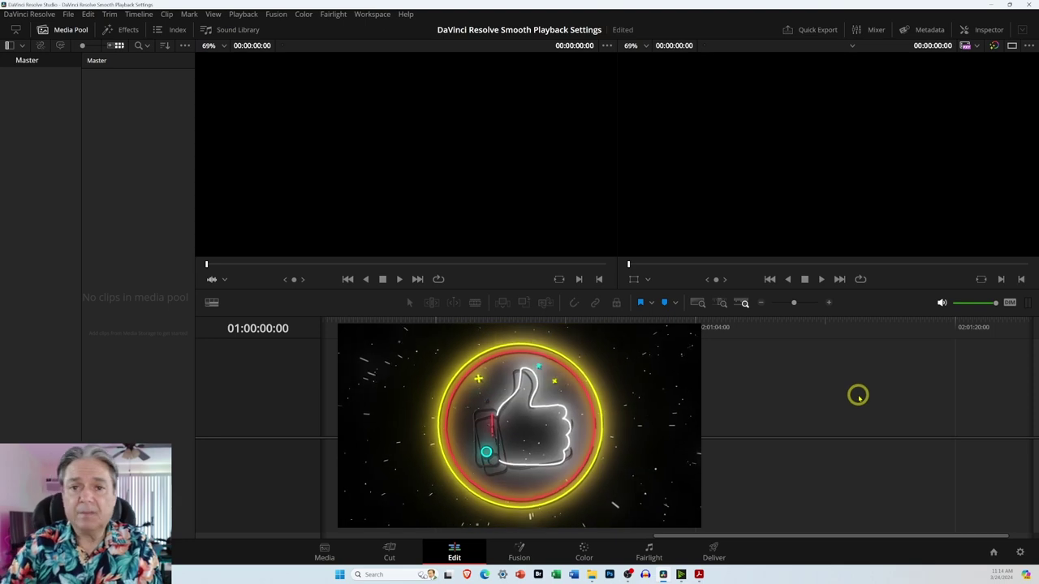